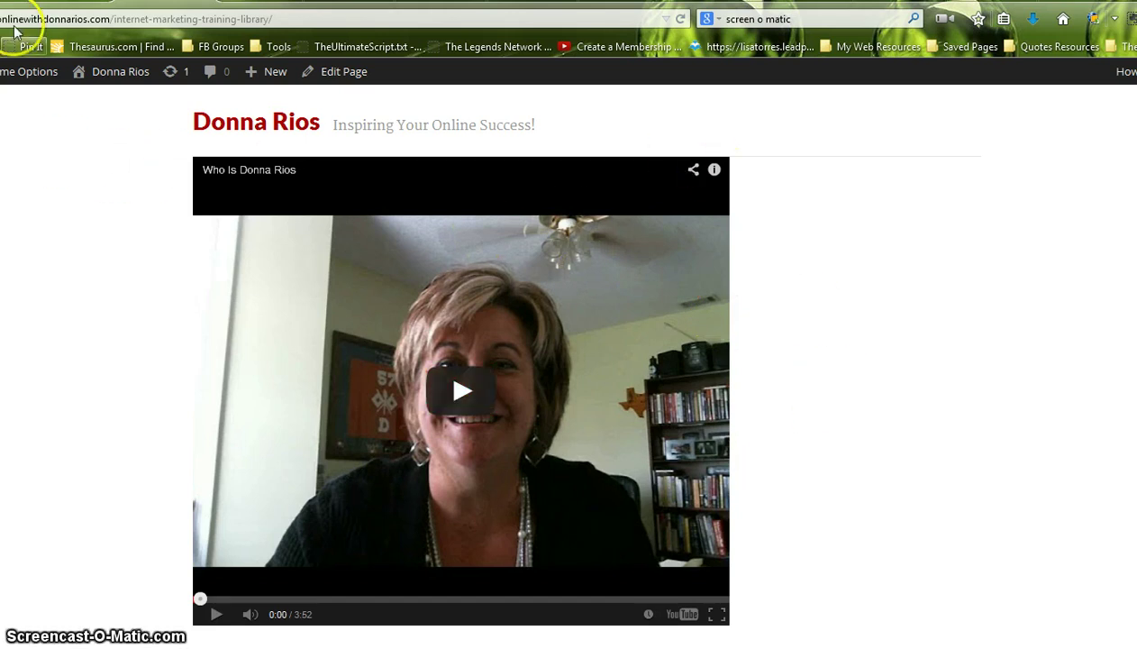
# - Try to center the YouTube link at the start of the Internet Marketing Training Library page using the visual editor's alignment, and update the page
pyautogui.click(65, 1)
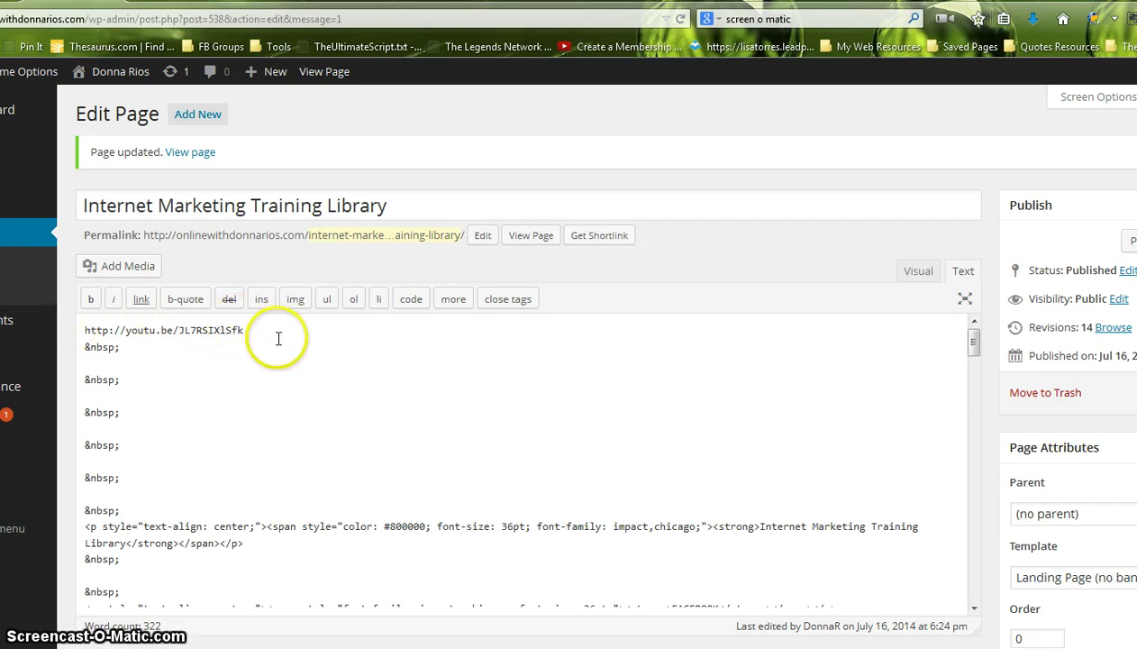
pyautogui.click(915, 272)
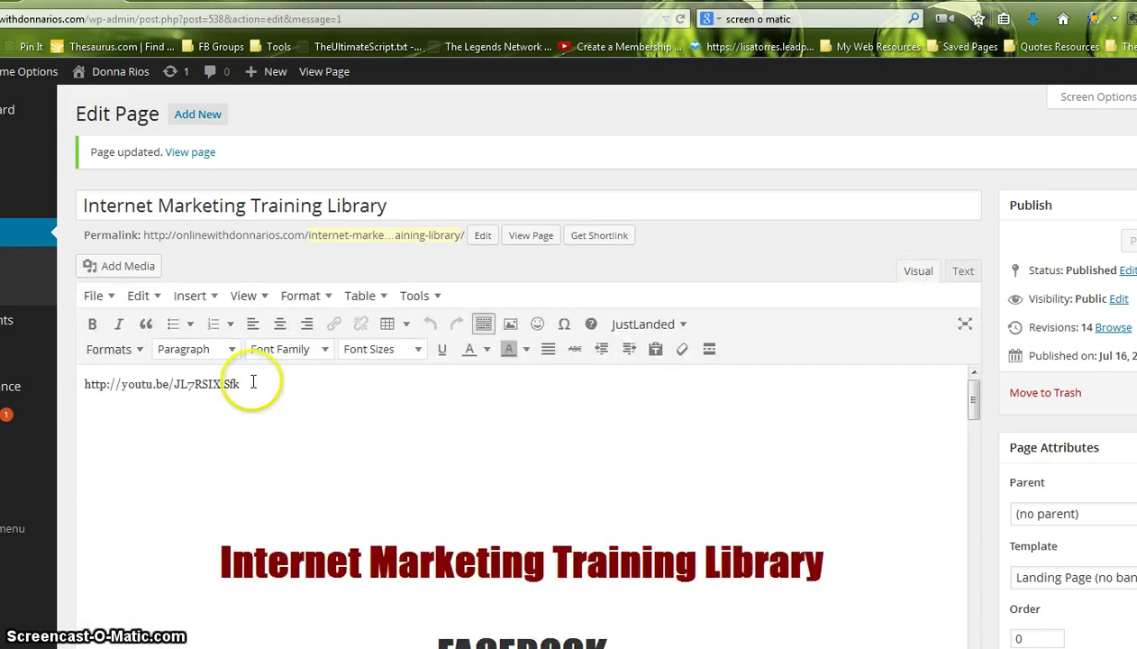
pyautogui.moveTo(252, 384); pyautogui.dragTo(74, 393)
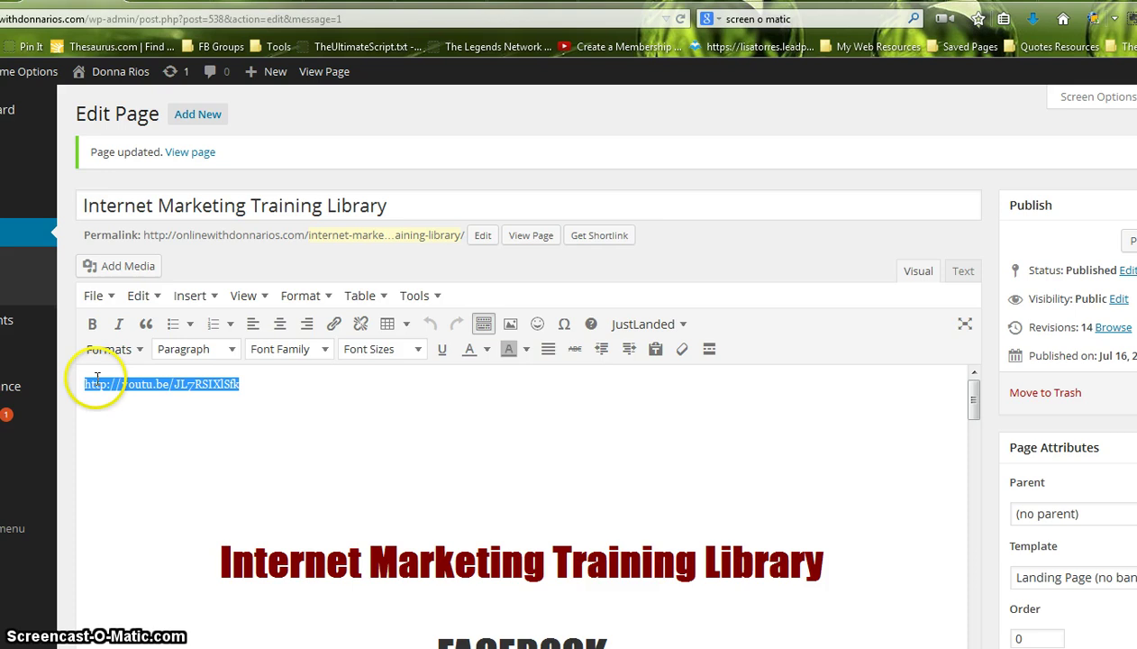
pyautogui.click(283, 325)
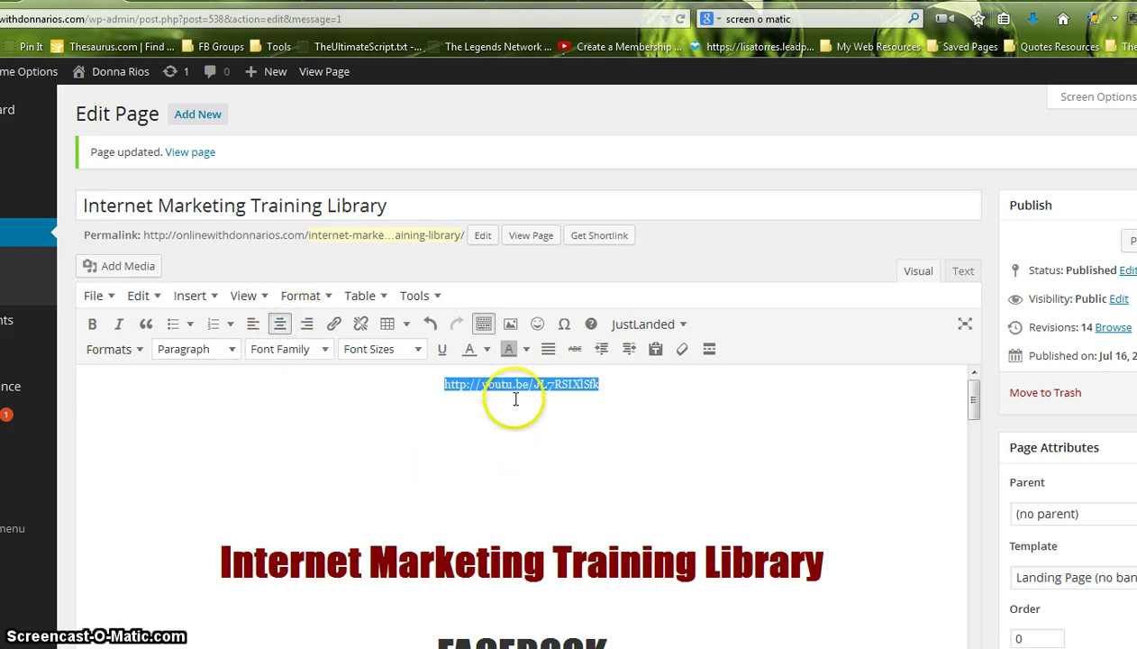
pyautogui.click(1134, 392)
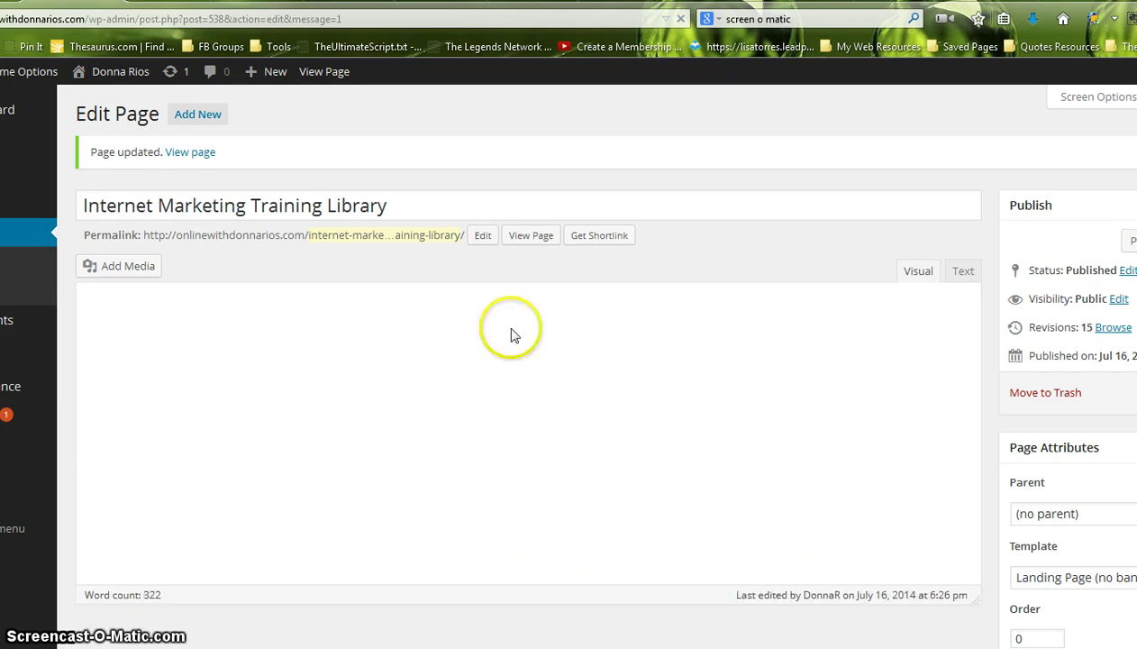
# - Reload the live training library page to check how the video is displayed, and return to the page editor
pyautogui.click(153, 6)
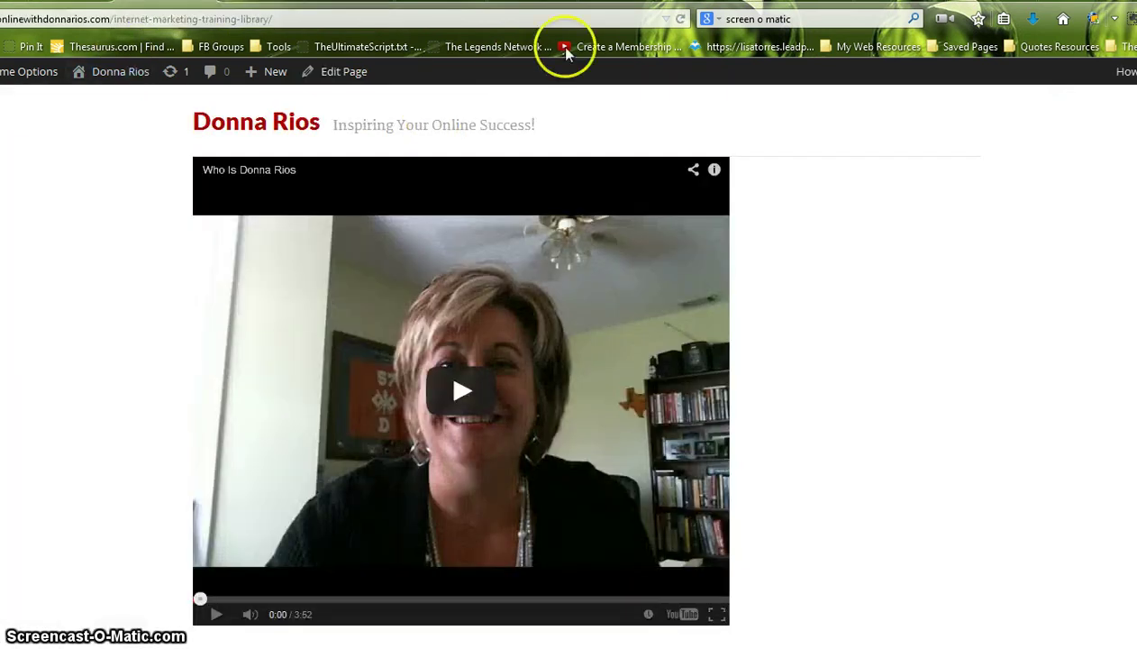
pyautogui.click(681, 19)
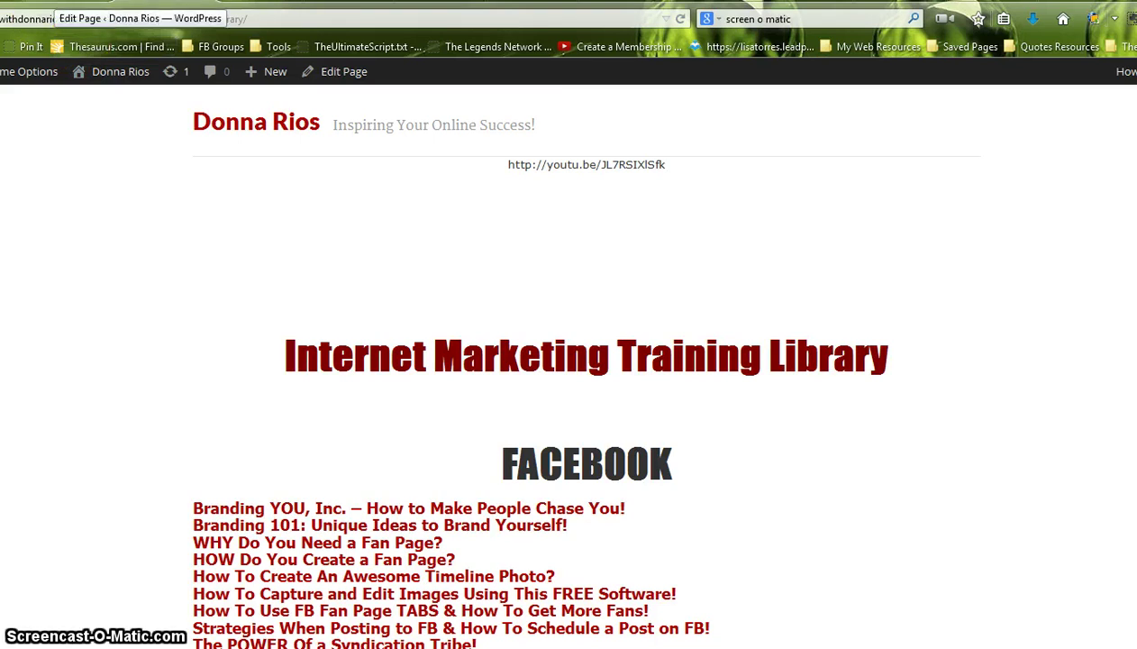
pyautogui.click(56, 3)
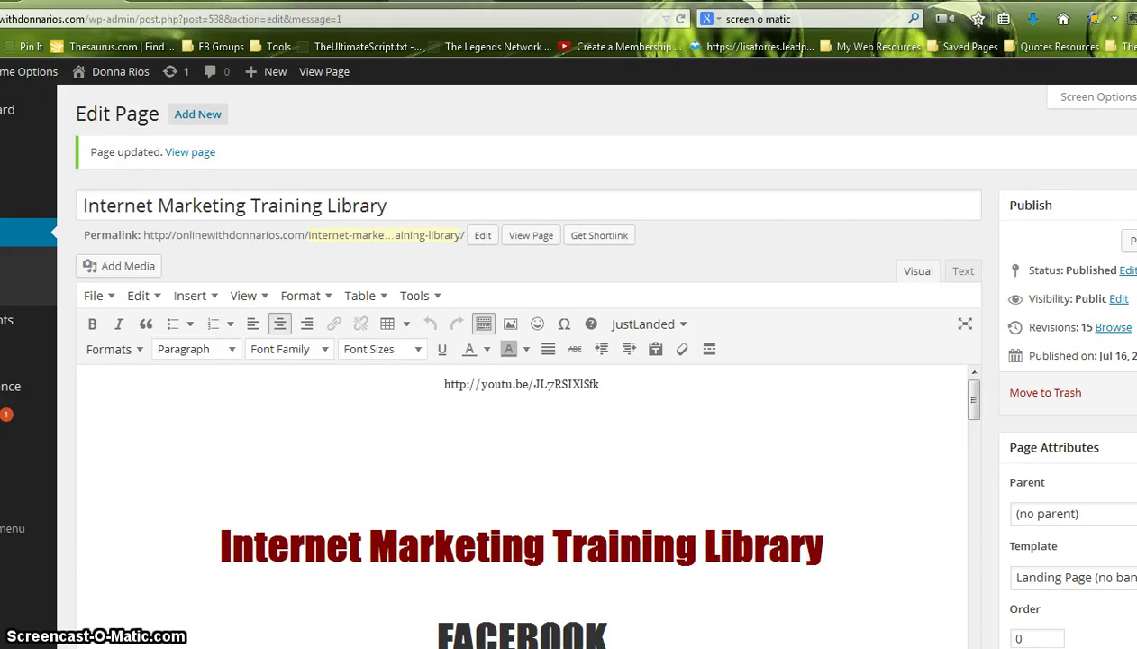
# - Copy the 853 × 480 old-style embed code from the video's sharing options on YouTube
pyautogui.click(504, 2)
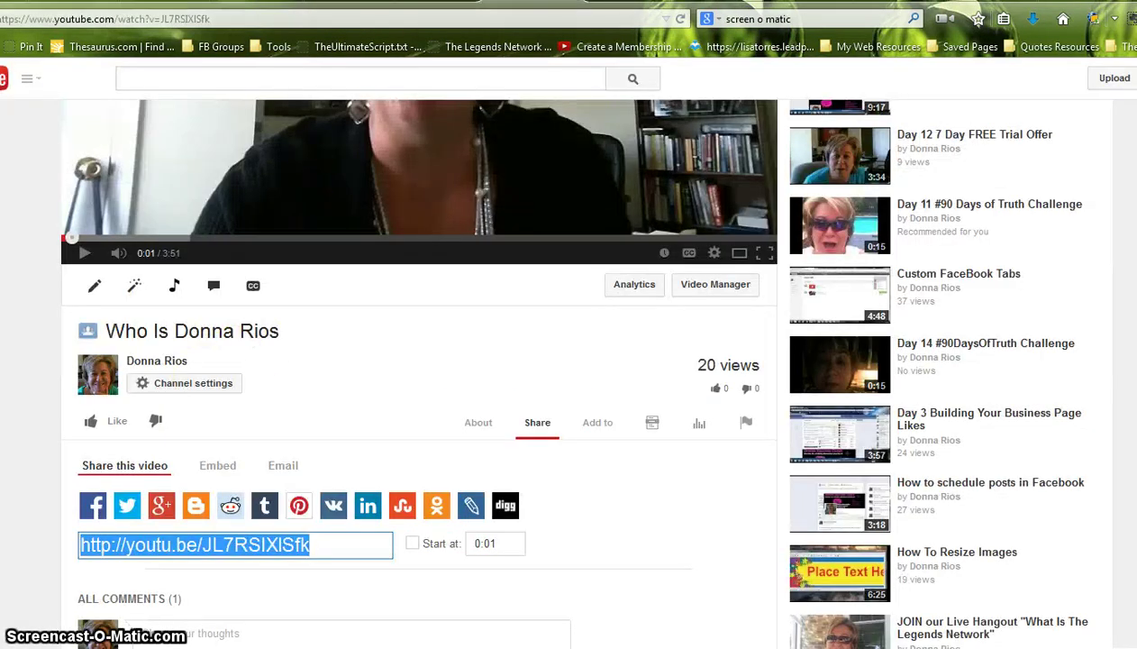
pyautogui.scroll(3, 50, 312)
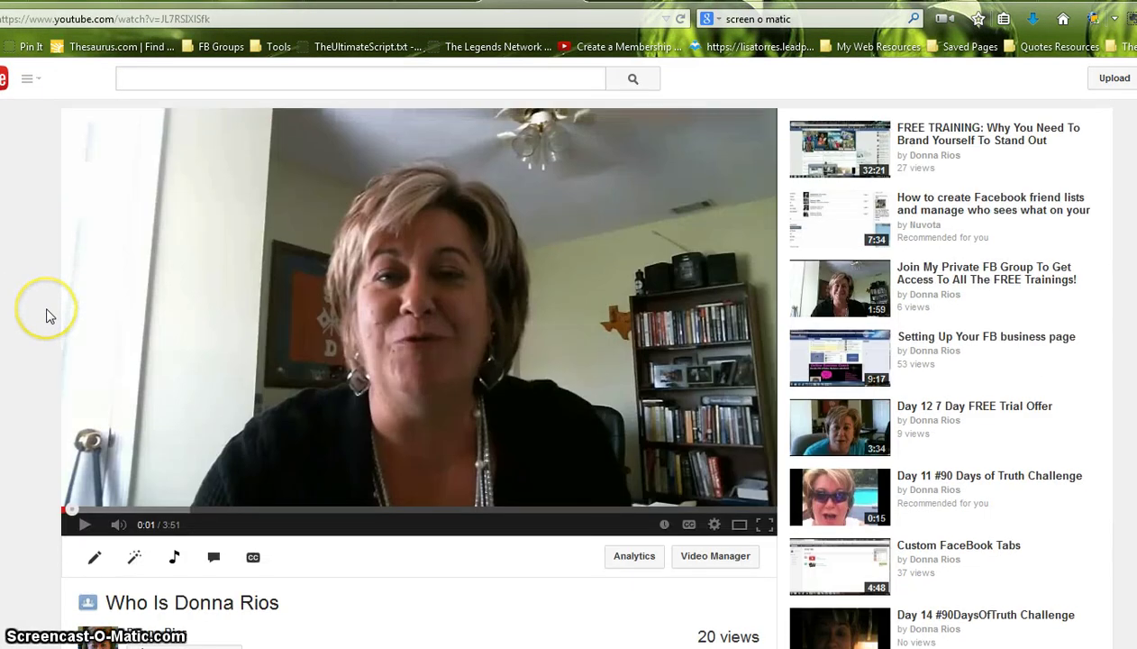
pyautogui.scroll(-4, 50, 313)
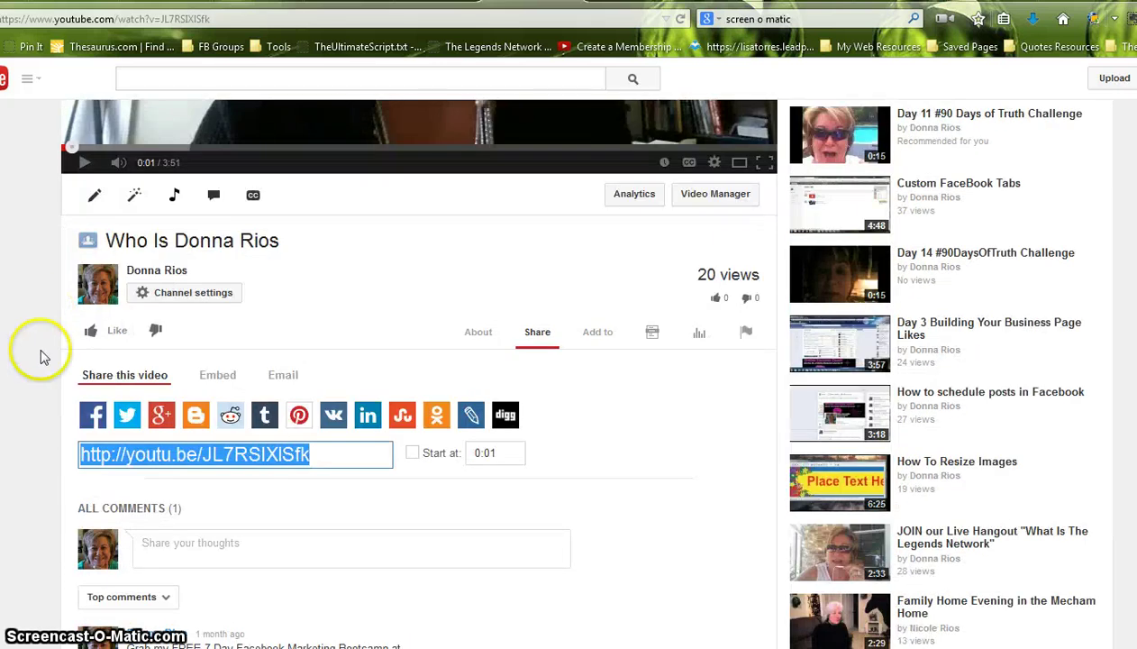
pyautogui.click(217, 375)
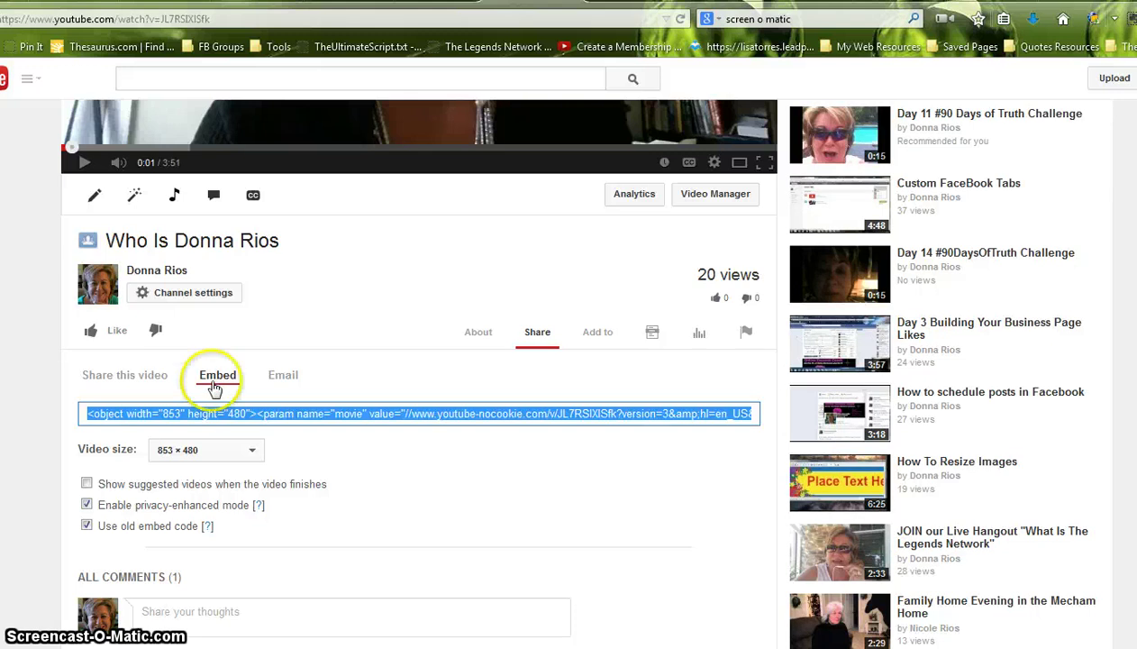
pyautogui.click(133, 382)
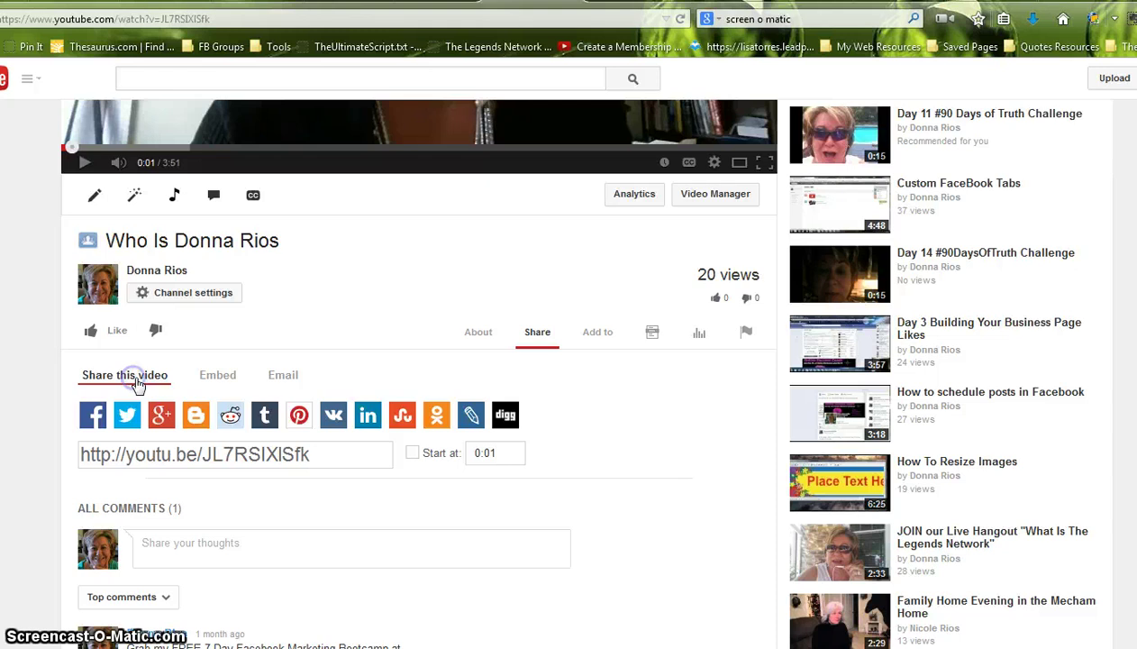
pyautogui.click(219, 377)
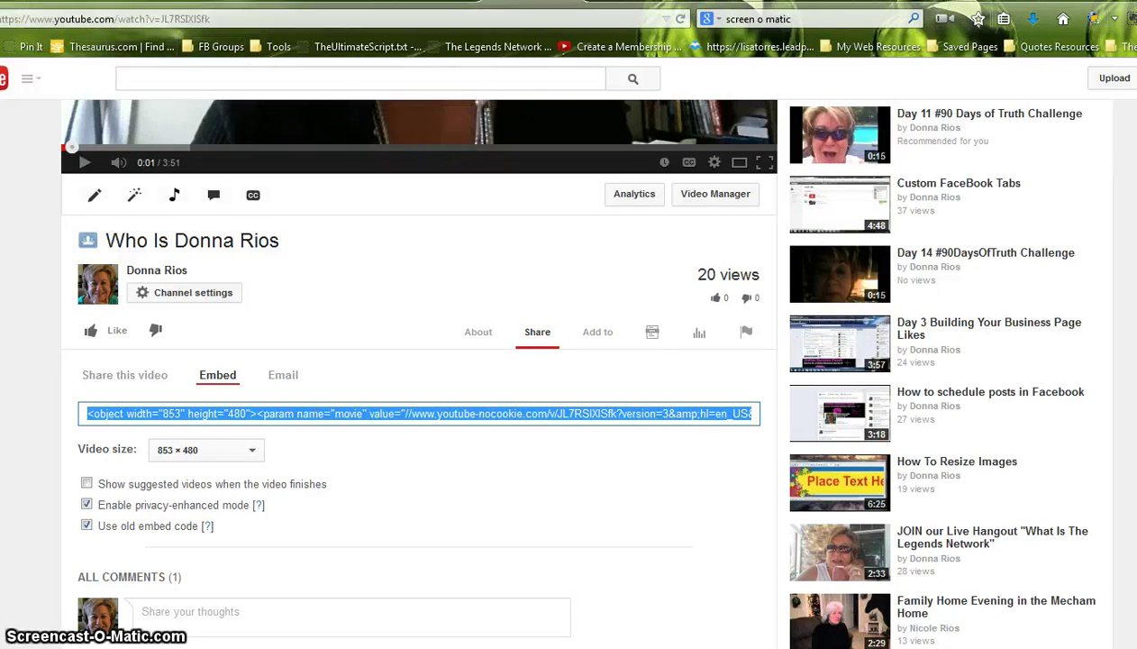
# - Delete the YouTube link in the page editor, including its empty centered paragraph tag in the HTML source
pyautogui.click(144, 3)
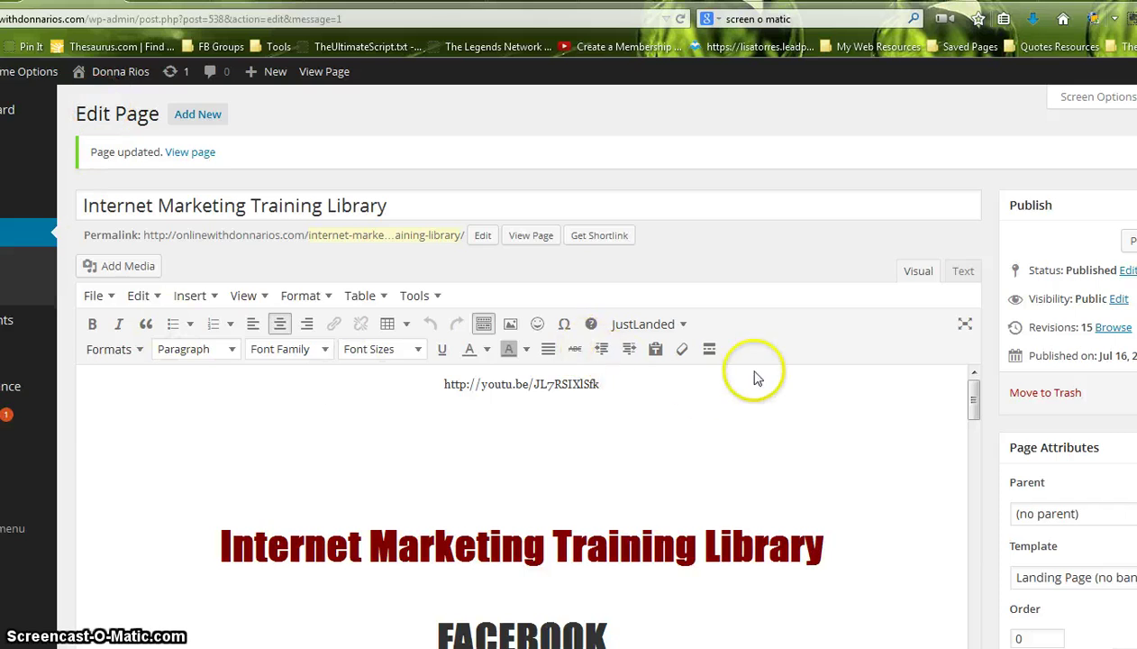
pyautogui.moveTo(614, 388); pyautogui.dragTo(398, 385)
pyautogui.press('BackSpace')
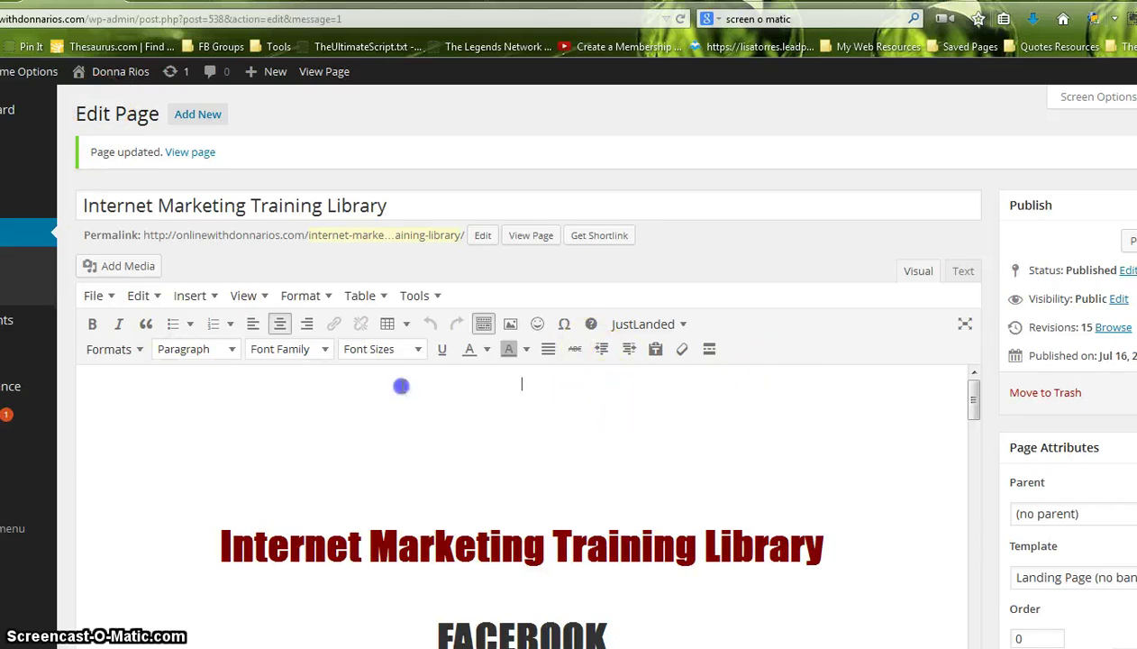
pyautogui.click(963, 270)
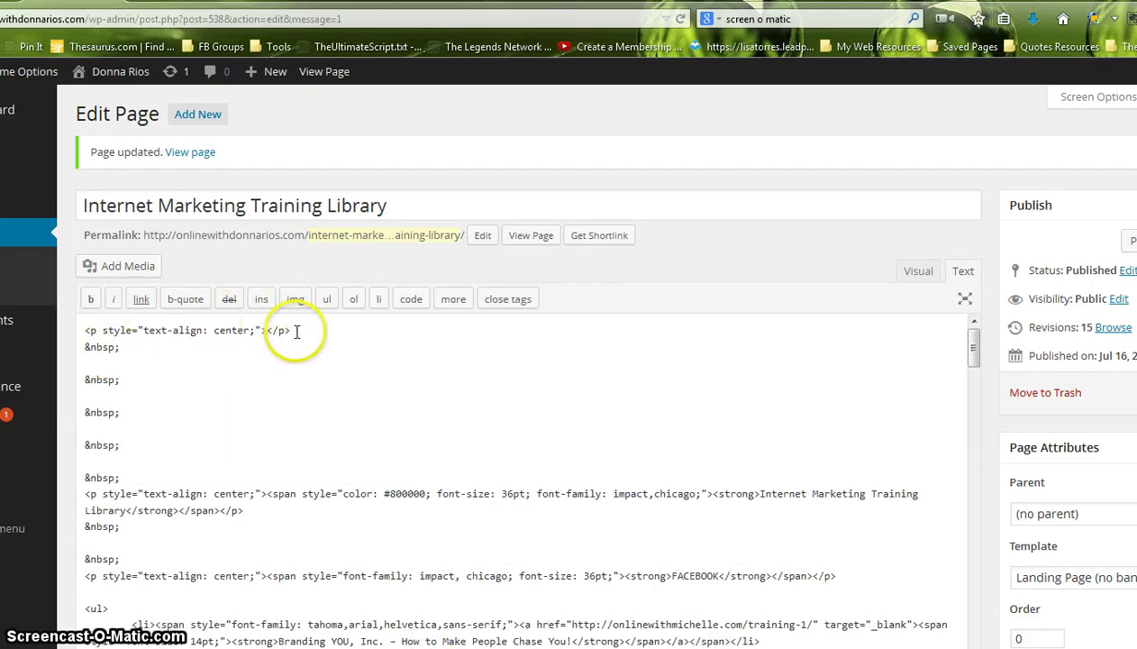
pyautogui.moveTo(302, 330); pyautogui.dragTo(90, 330)
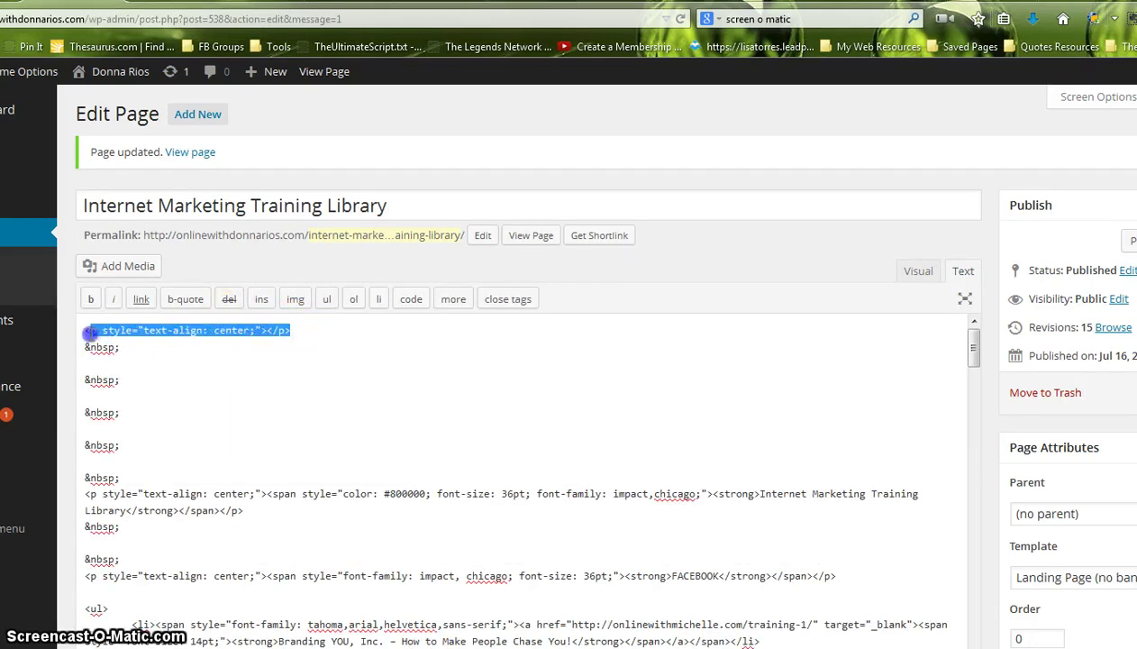
pyautogui.press('BackSpace')
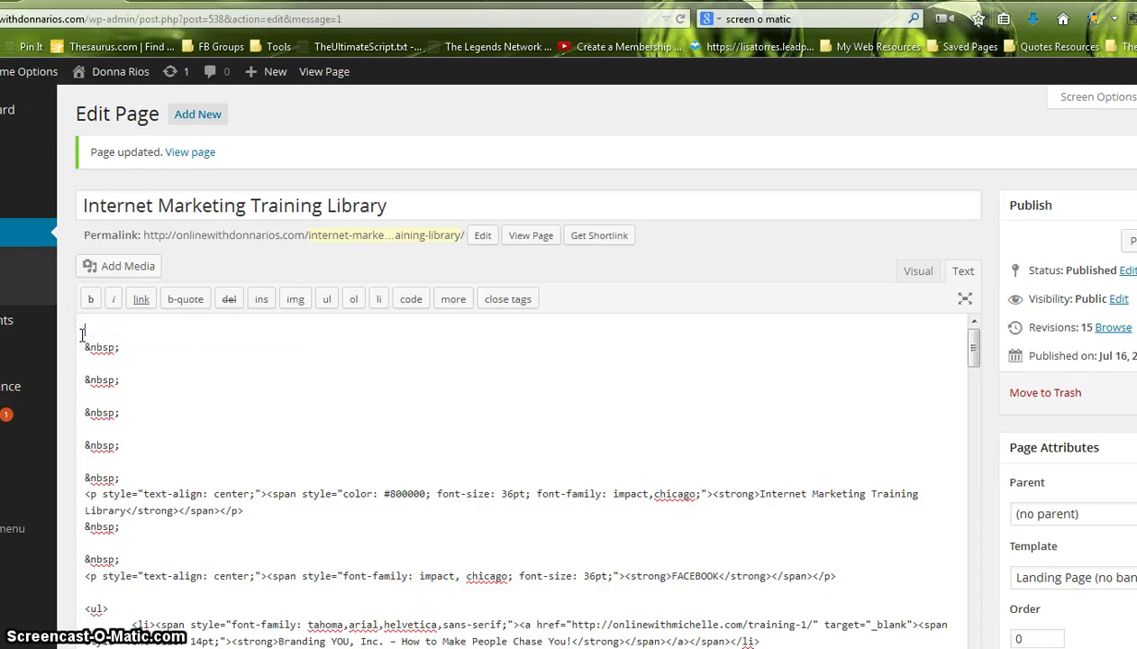
# - Insert several blank lines at the start of the page's HTML and paste the 853 × 480 YouTube embed code there
pyautogui.press('Return')
pyautogui.press('Return')
pyautogui.press('Return')
pyautogui.press('Return')
pyautogui.press('Return')
pyautogui.press('Return')
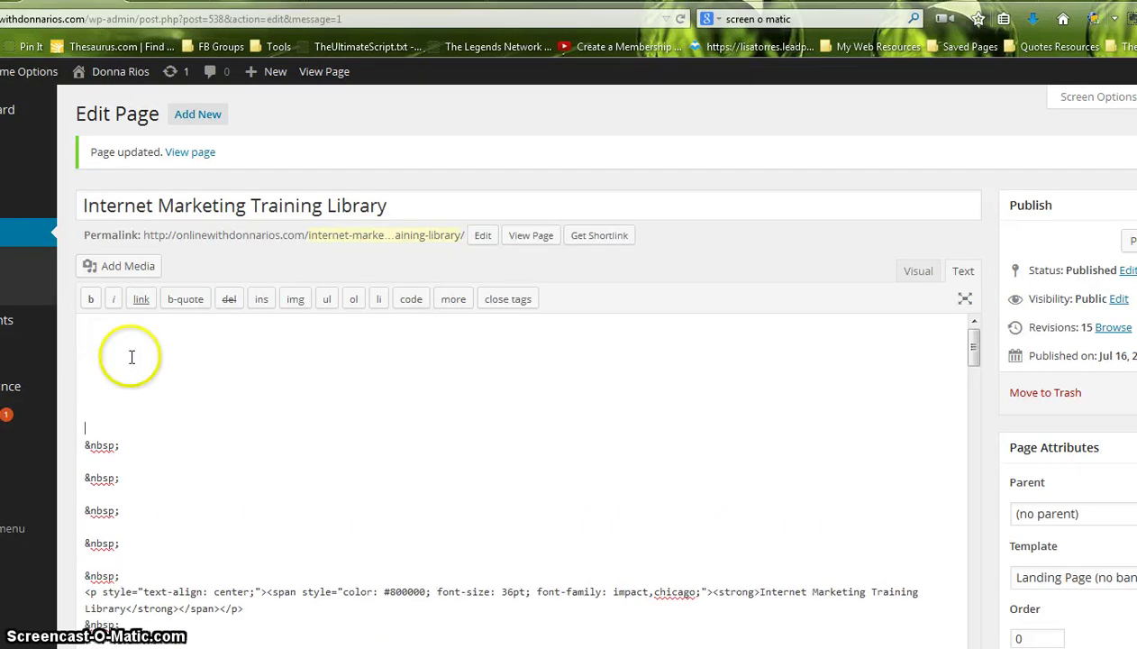
pyautogui.click(83, 329)
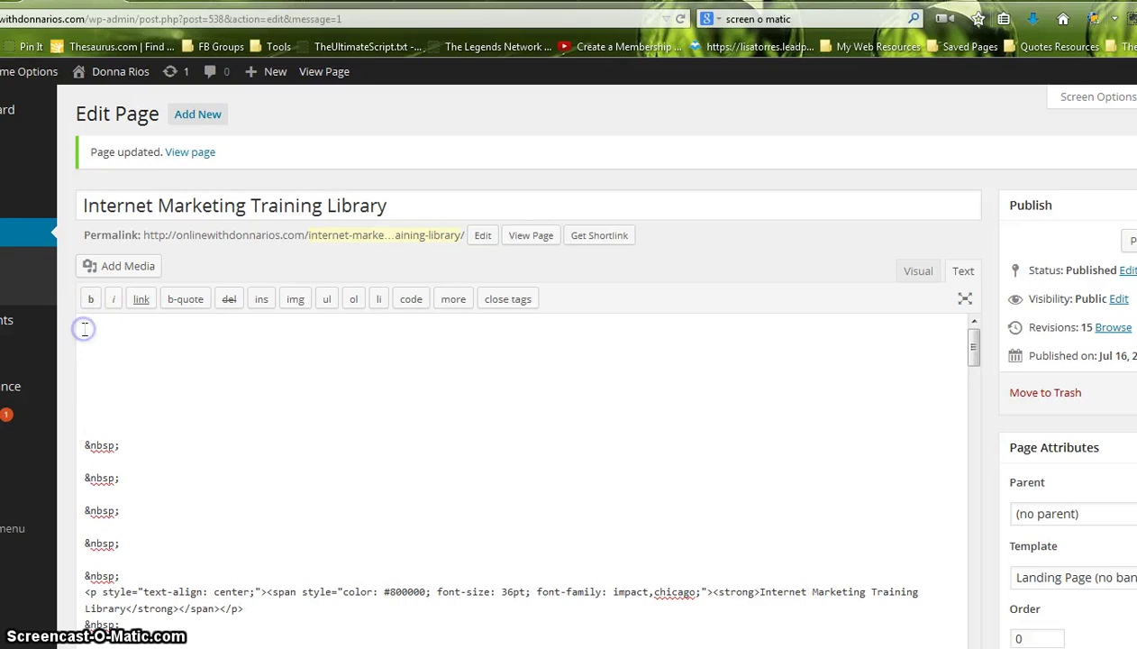
pyautogui.click(132, 346)
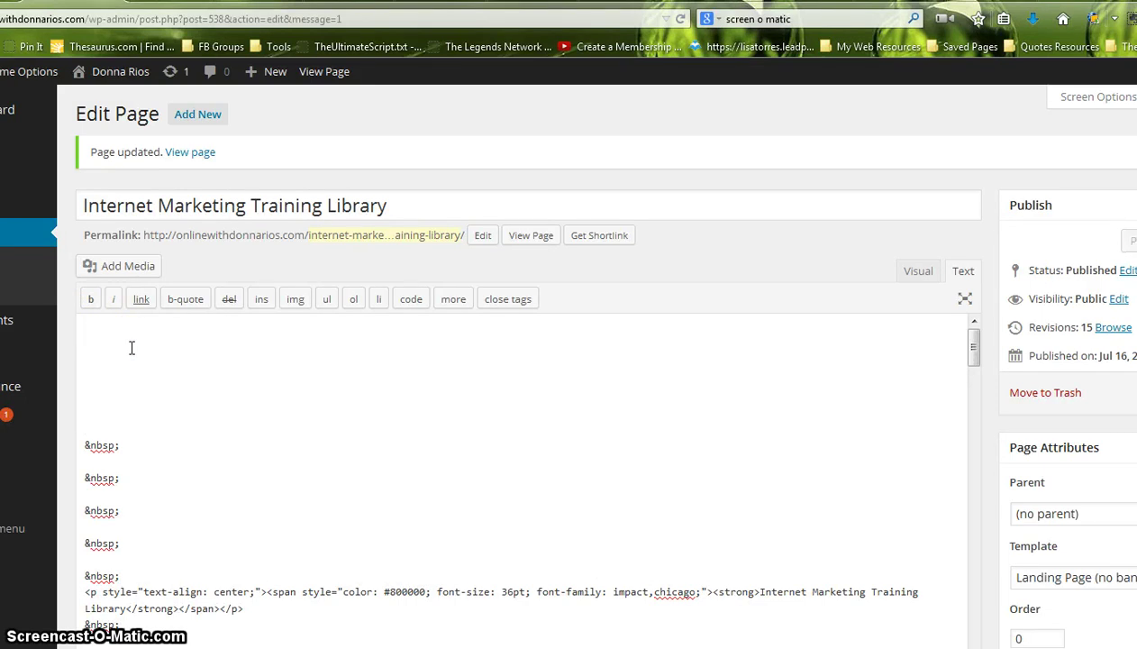
pyautogui.write('<object width="853" height="480"><param name="movie" value="//www.youtube-nocookie.com/v/JL7RSIXlSfk?version=3&amp;hl=en_US&amp;rel=0"></param><param name="allowFullScreen" value="true"></param><param name="allowscriptaccess" value="always"></param><embed src="//www.youtube-nocookie.com/v/JL7RSIXlSfk?version=3&amp;hl=en_US&amp;rel=0" type="application/x-shockwave-flash" width="853" height="480" allowscriptaccess="always" allowfullscreen="true"></embed></object>')
pyautogui.click(133, 371)
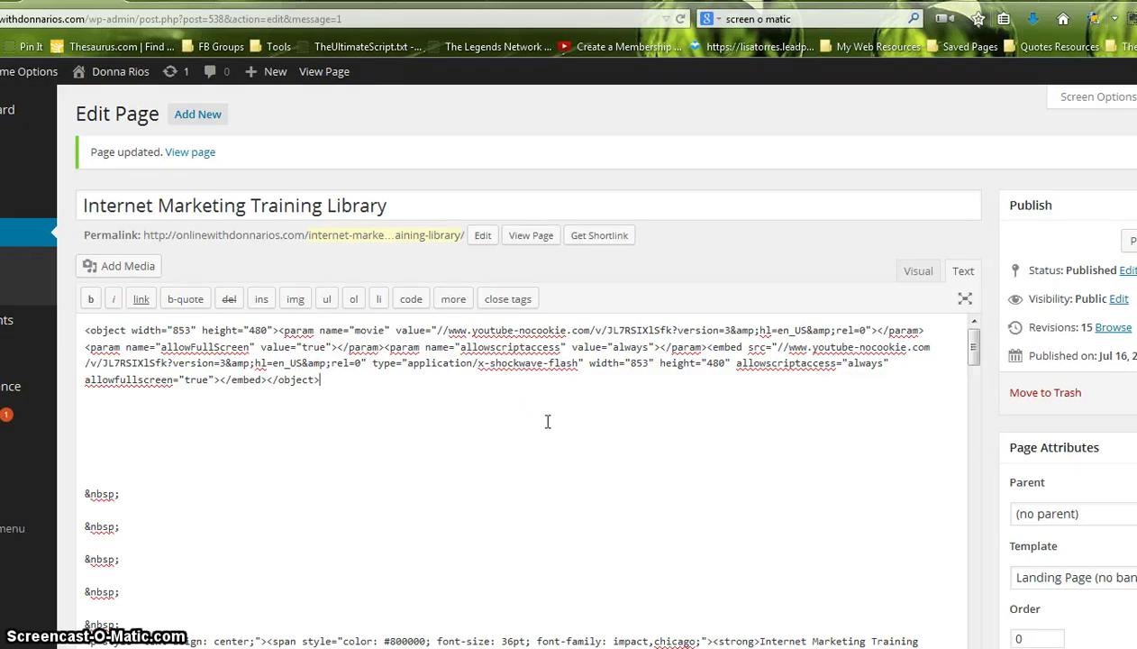
# - Add an opening <center> tag directly before the video's embed code
pyautogui.click(510, 401)
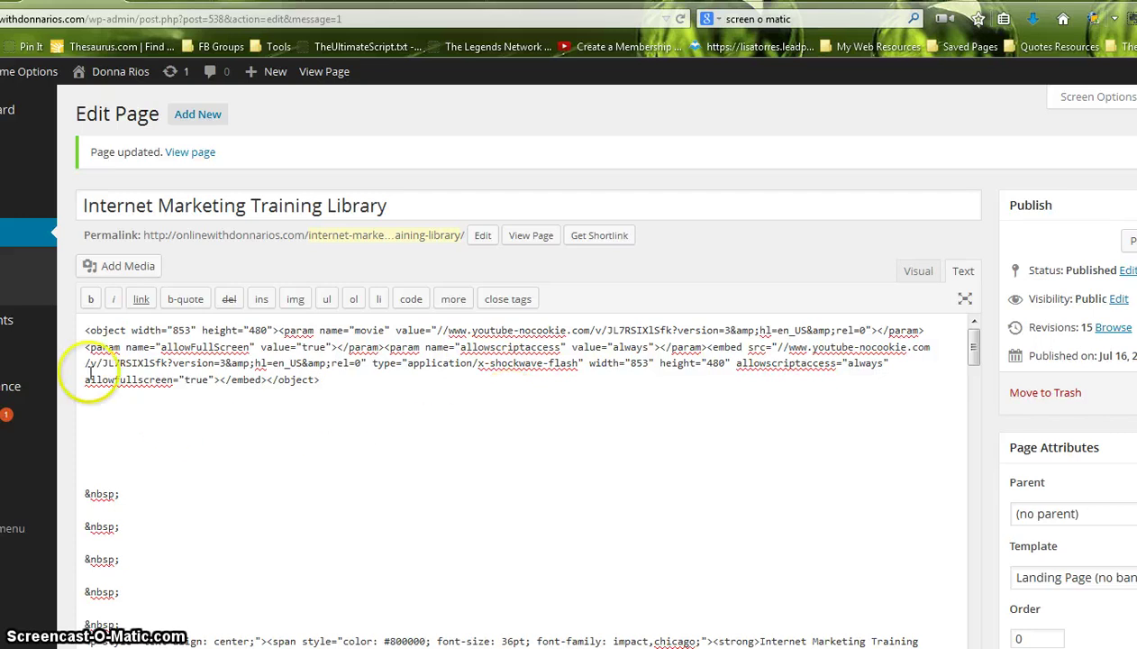
pyautogui.click(85, 330)
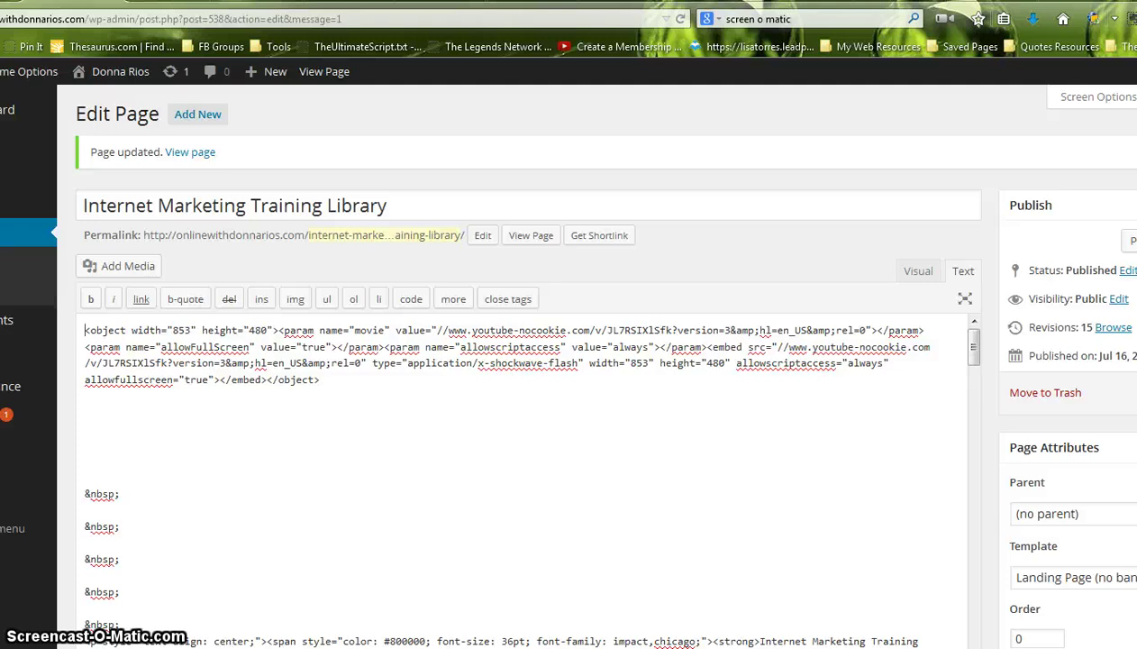
pyautogui.write('<')
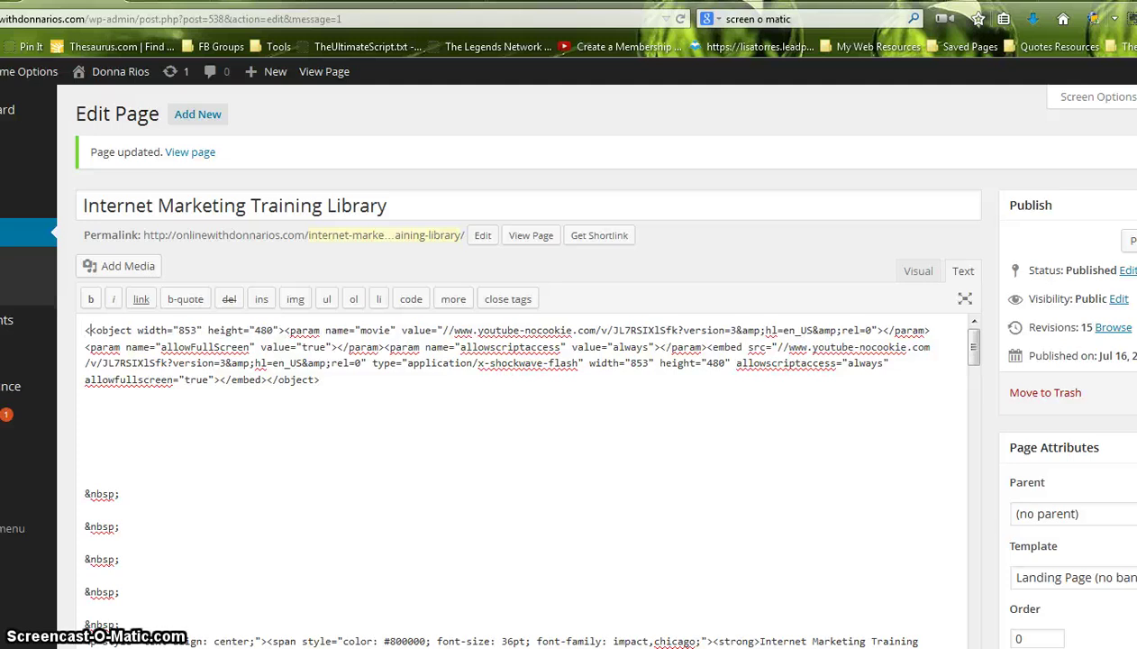
pyautogui.write('cent')
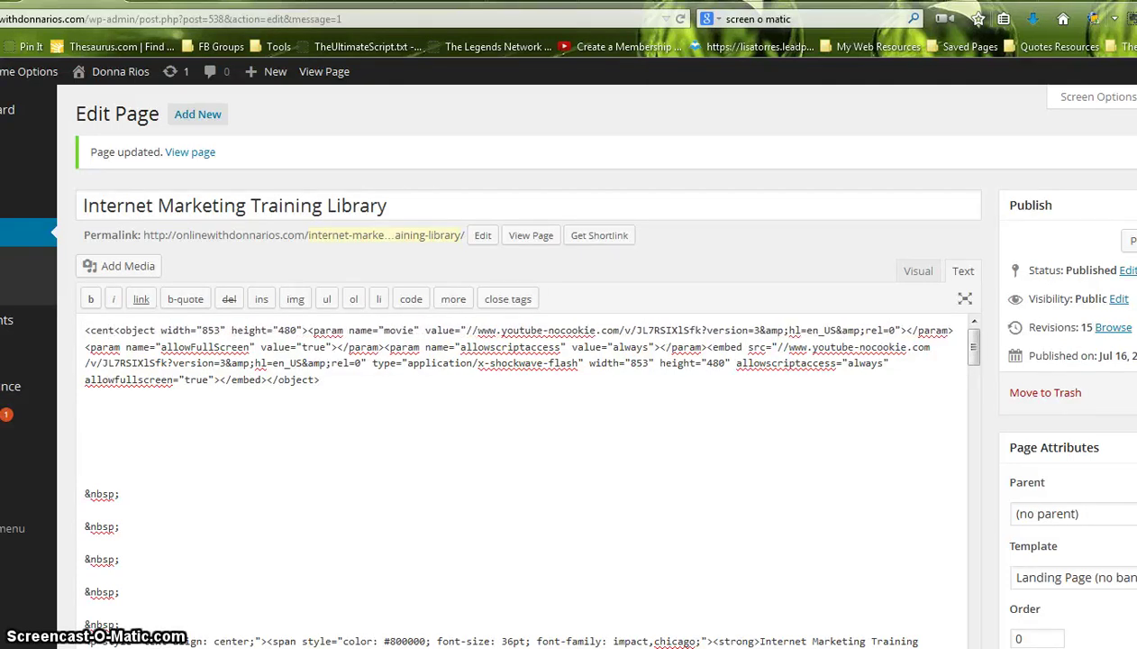
pyautogui.write('er')
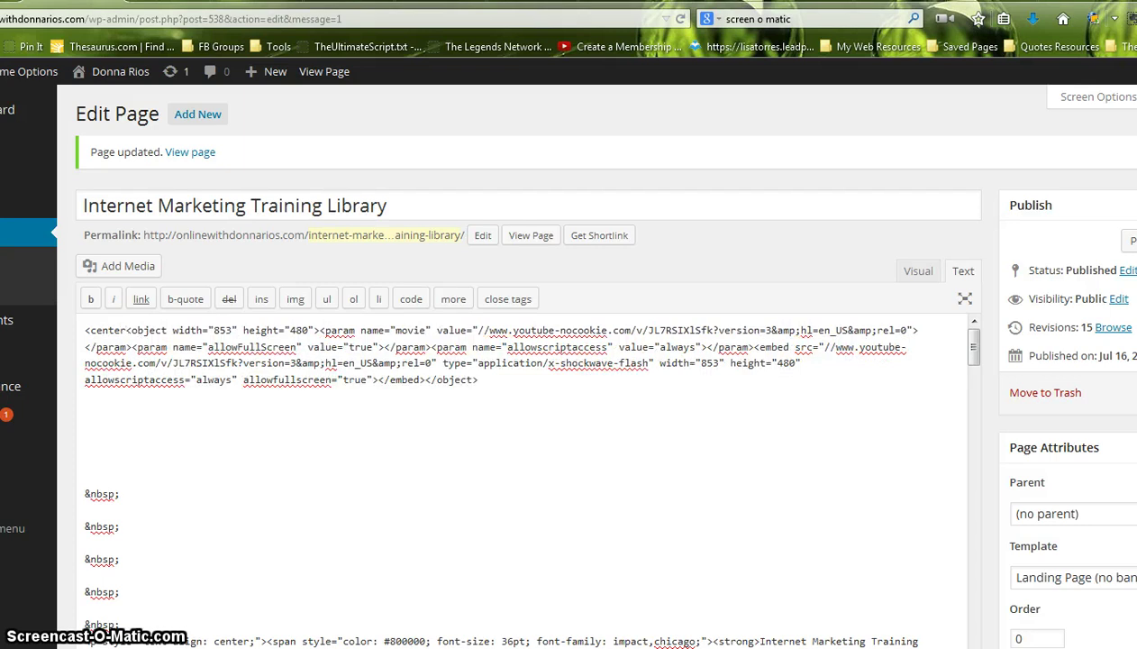
pyautogui.write('>')
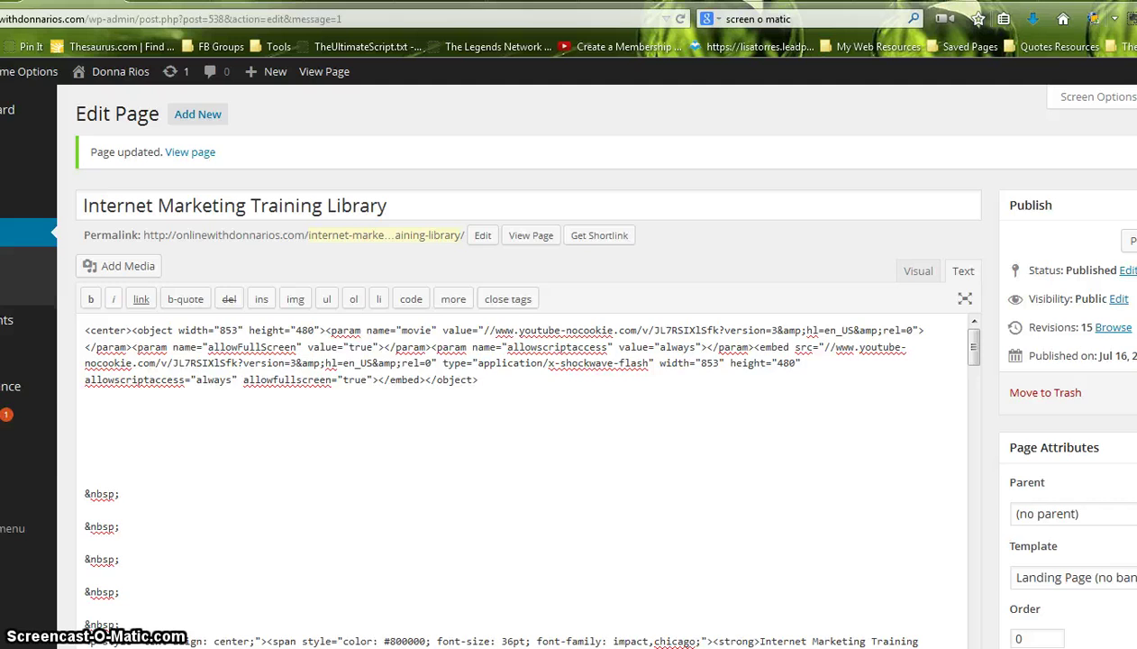
# - Add the closing </center> tag directly after the embed code's </object> and update the page
pyautogui.click(127, 342)
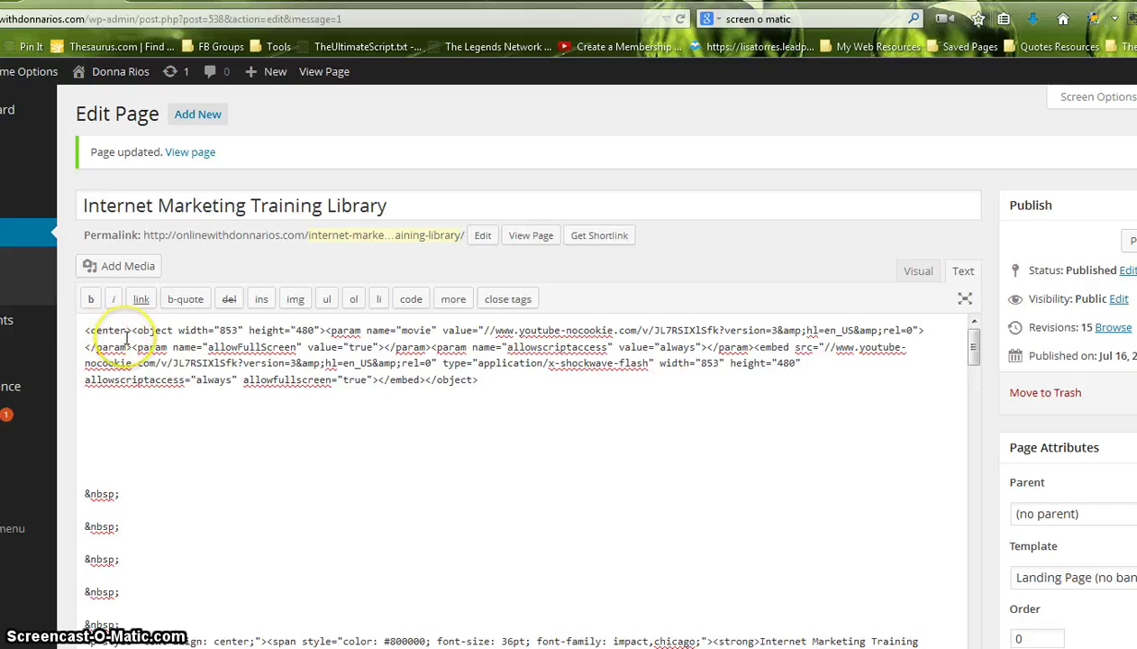
pyautogui.click(481, 382)
pyautogui.moveTo(361, 648)
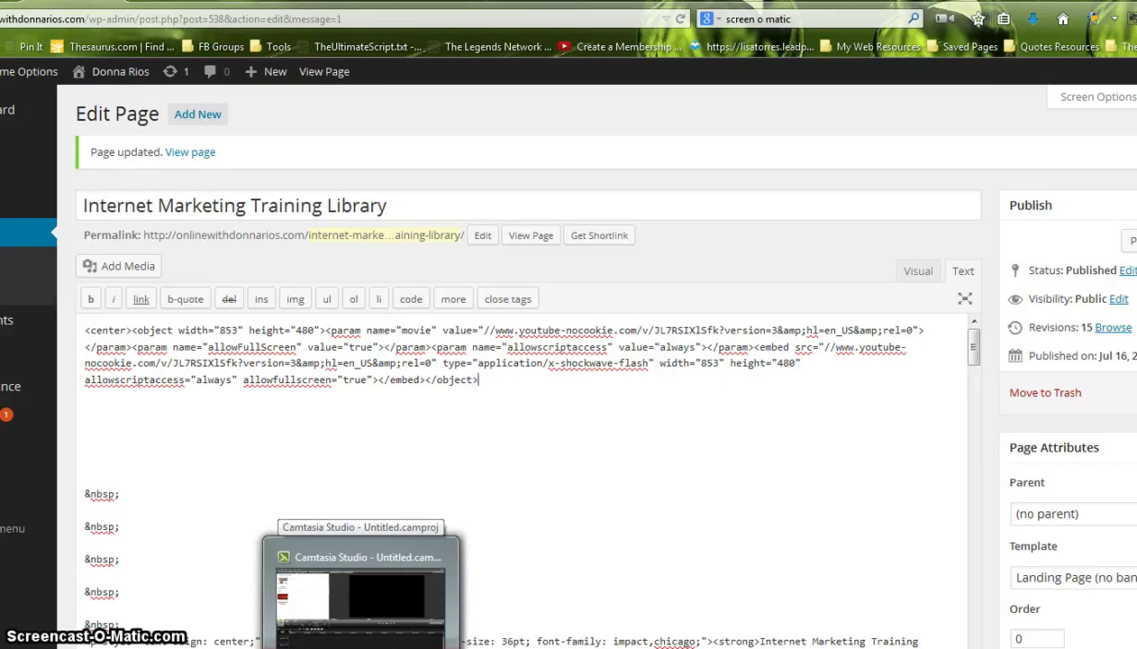
pyautogui.write('</')
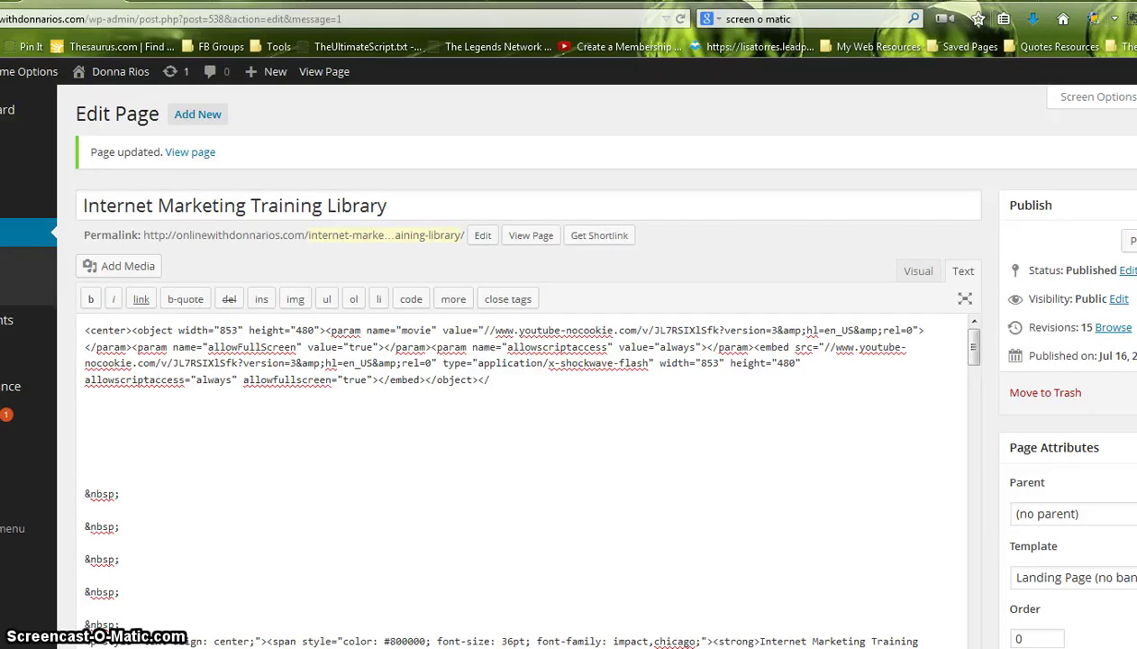
pyautogui.write('cn')
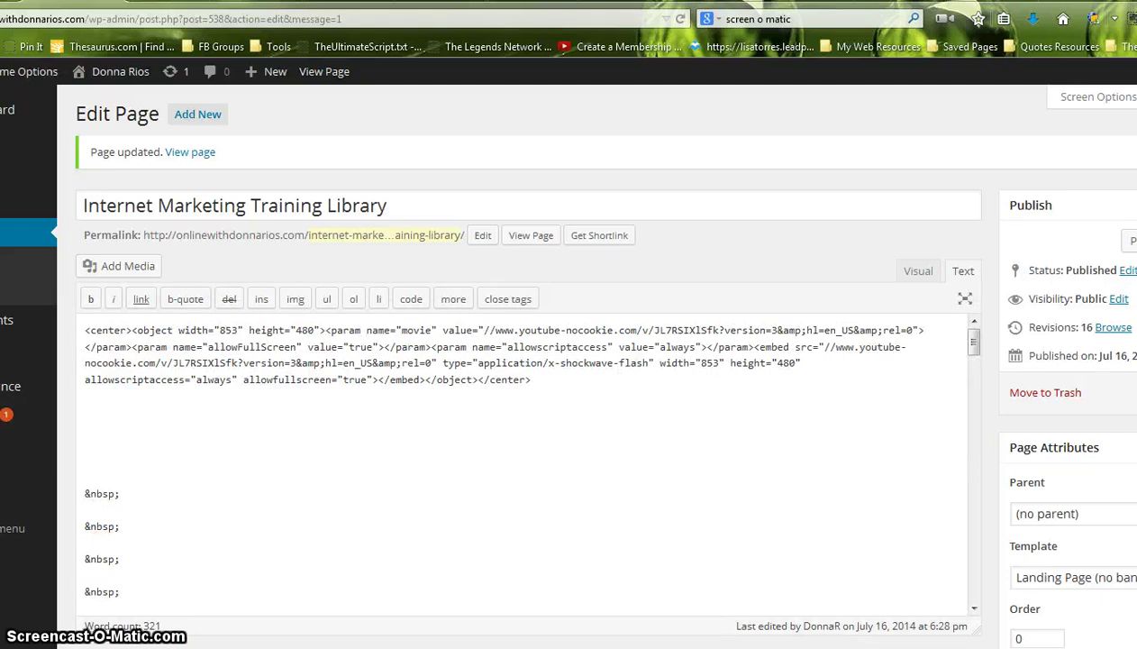
# - Reload the live training library page to check the embedded video's alignment, and return to the page editor
pyautogui.click(244, 3)
pyautogui.click(681, 18)
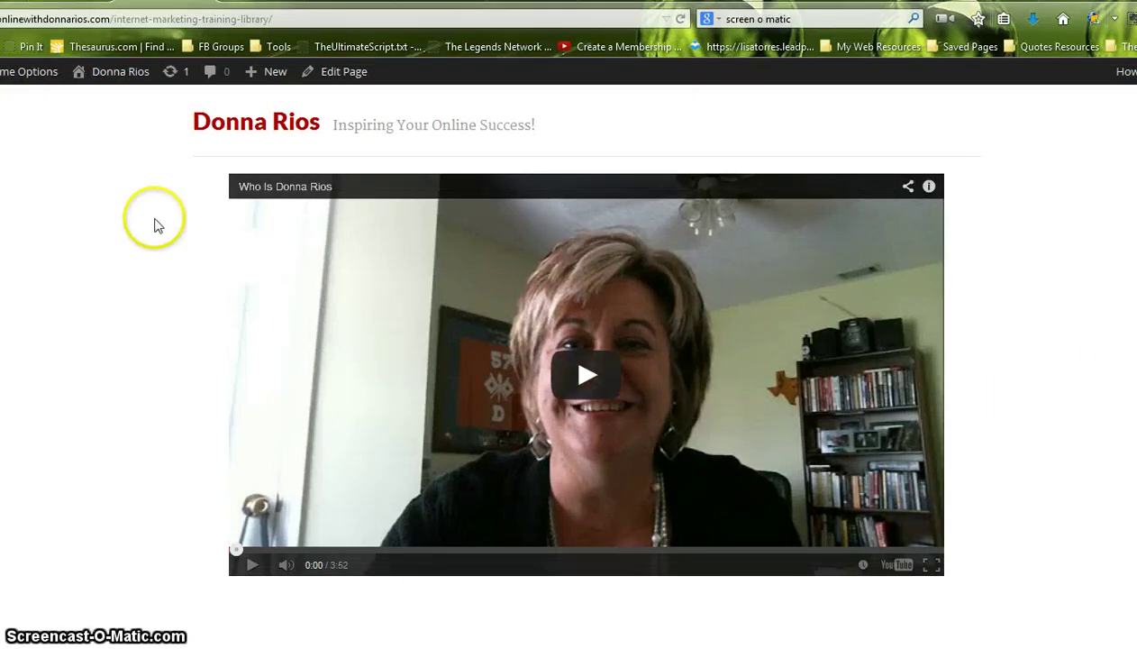
pyautogui.click(76, 2)
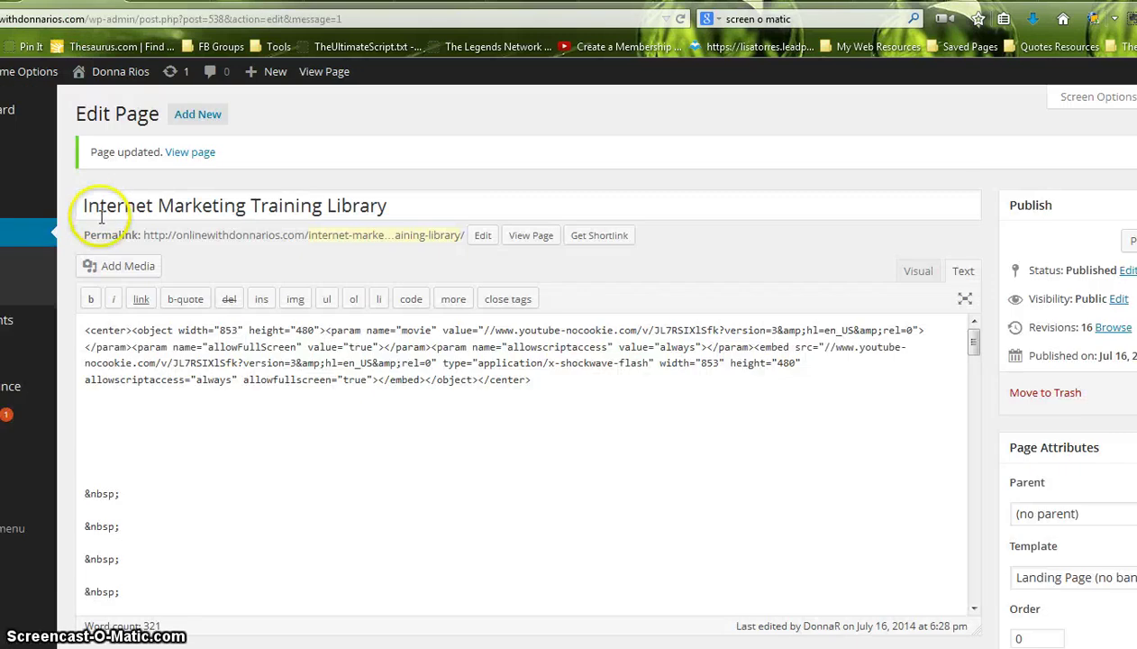
# - Delete the <center> and </center> tags around the video's embed code and update the page
pyautogui.click(127, 330)
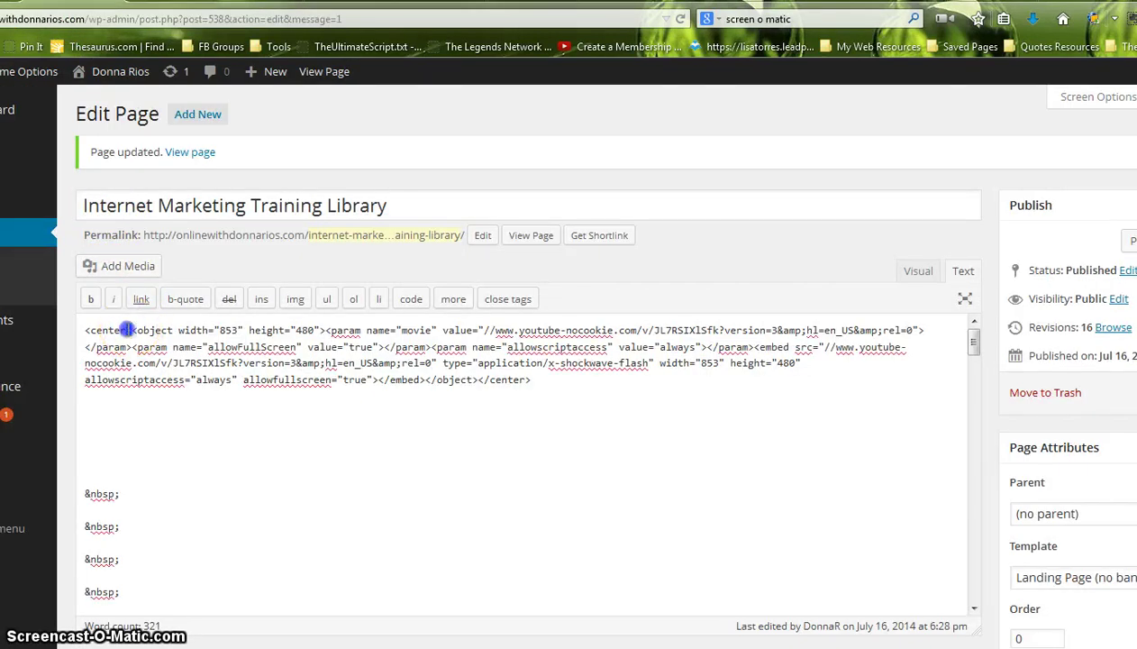
pyautogui.moveTo(130, 330); pyautogui.dragTo(79, 328)
pyautogui.press('BackSpace')
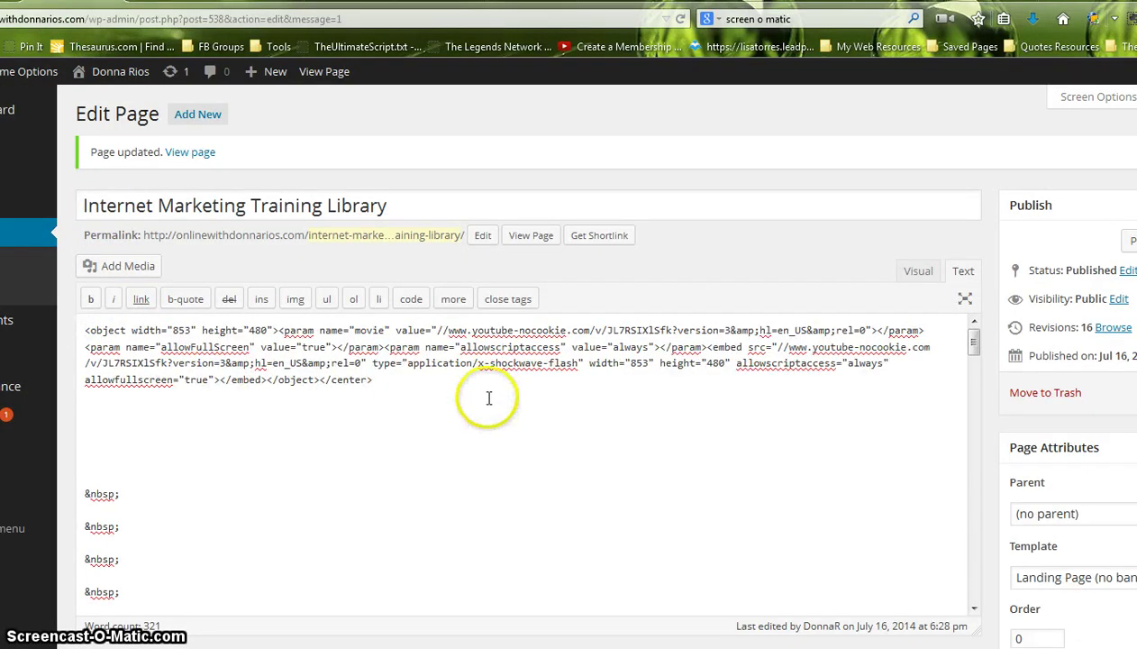
pyautogui.click(373, 380)
pyautogui.moveTo(373, 380); pyautogui.dragTo(322, 391)
pyautogui.click(378, 380)
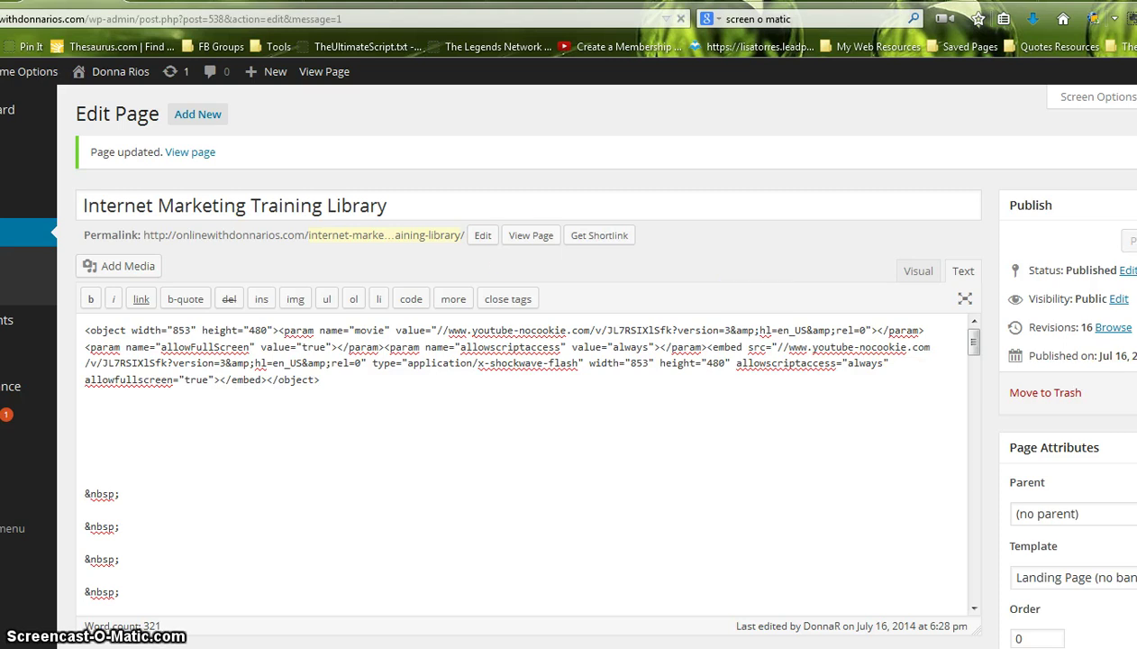
pyautogui.click(2, 72)
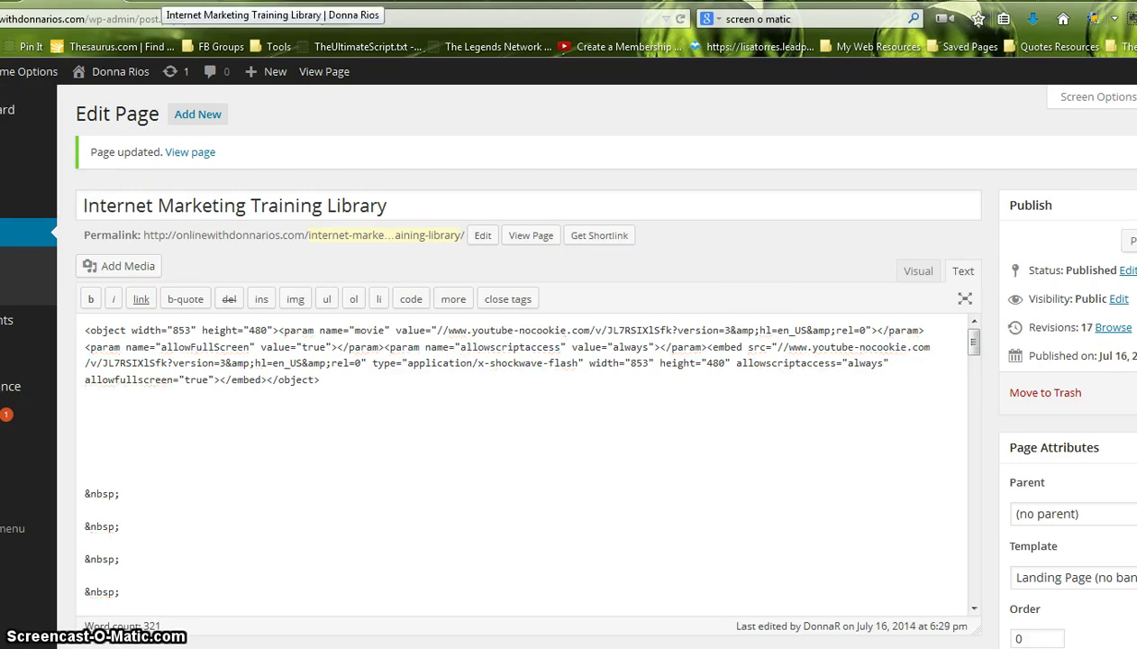
# - Reload the live training library page, compare the video's alignment with the content below it, and return to the page editor
pyautogui.click(159, 3)
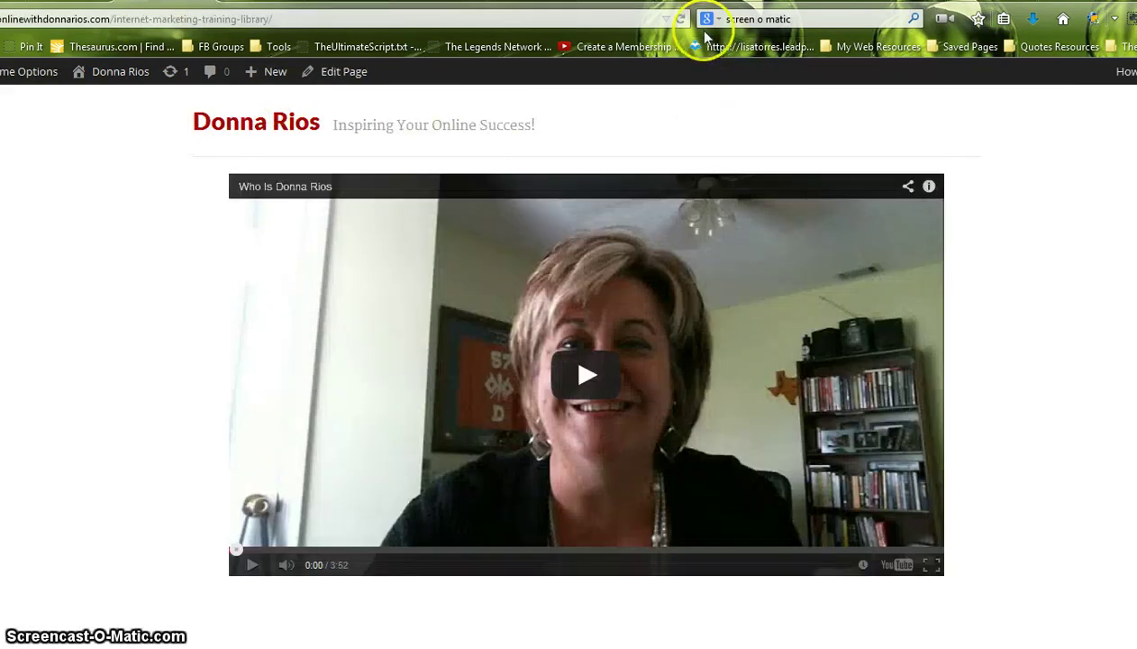
pyautogui.click(679, 15)
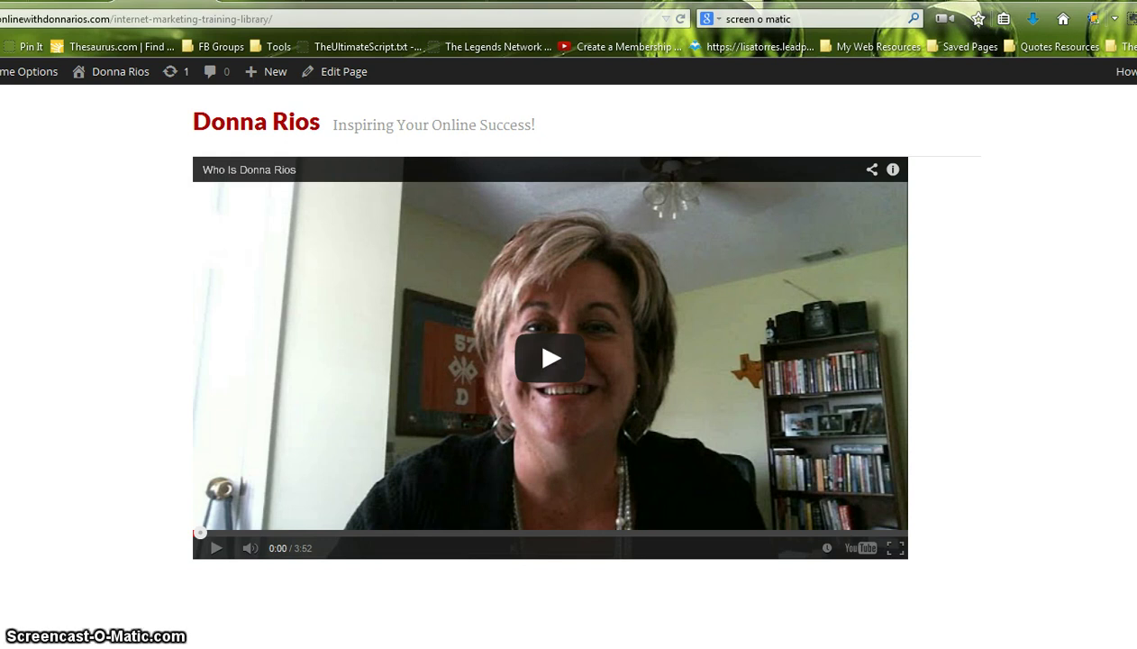
pyautogui.scroll(-2, 569, 361)
pyautogui.scroll(-3, 45, 252)
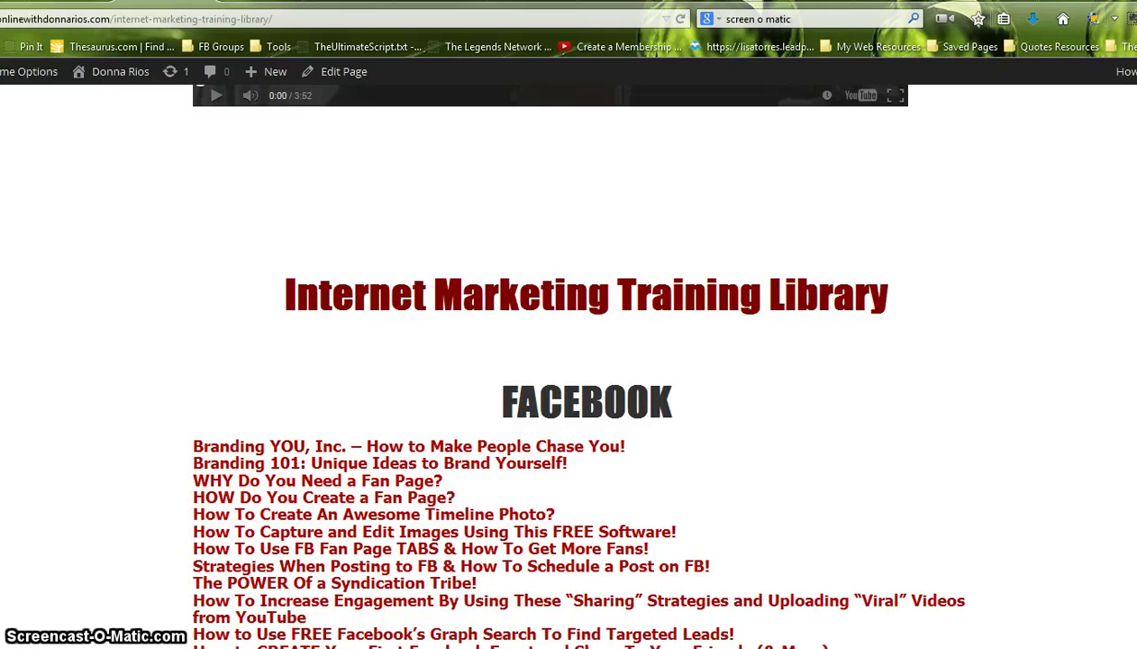
pyautogui.scroll(5, 46, 252)
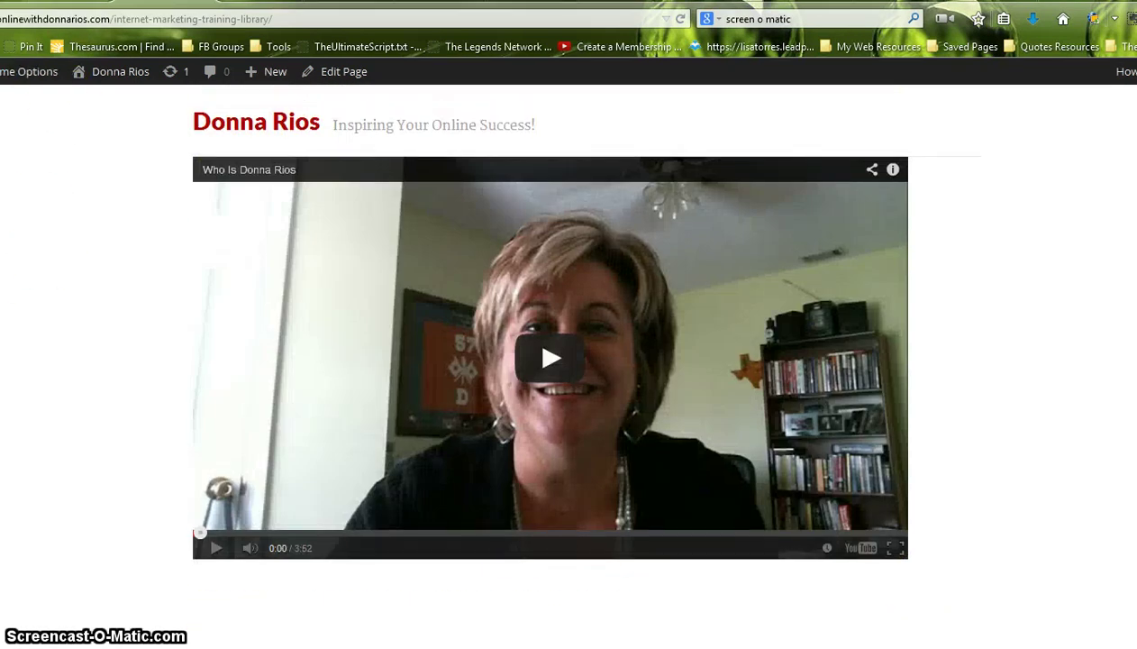
pyautogui.click(65, 2)
# - Insert the opening <center> tag again at the very start of the embed code, before <object>
pyautogui.click(87, 333)
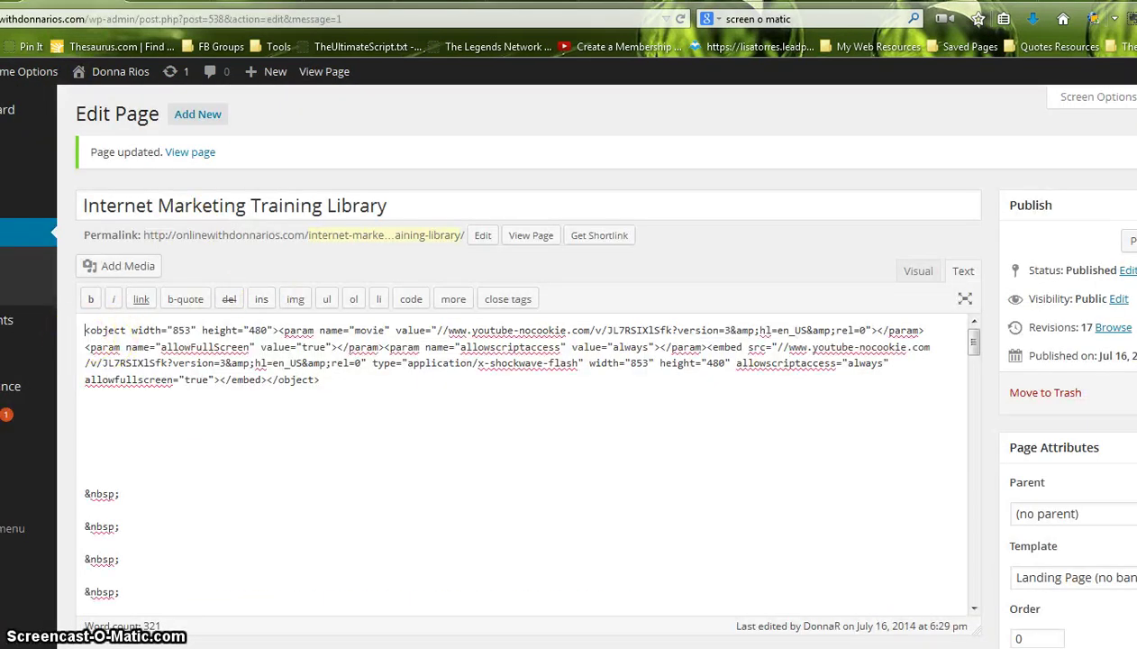
pyautogui.write('<')
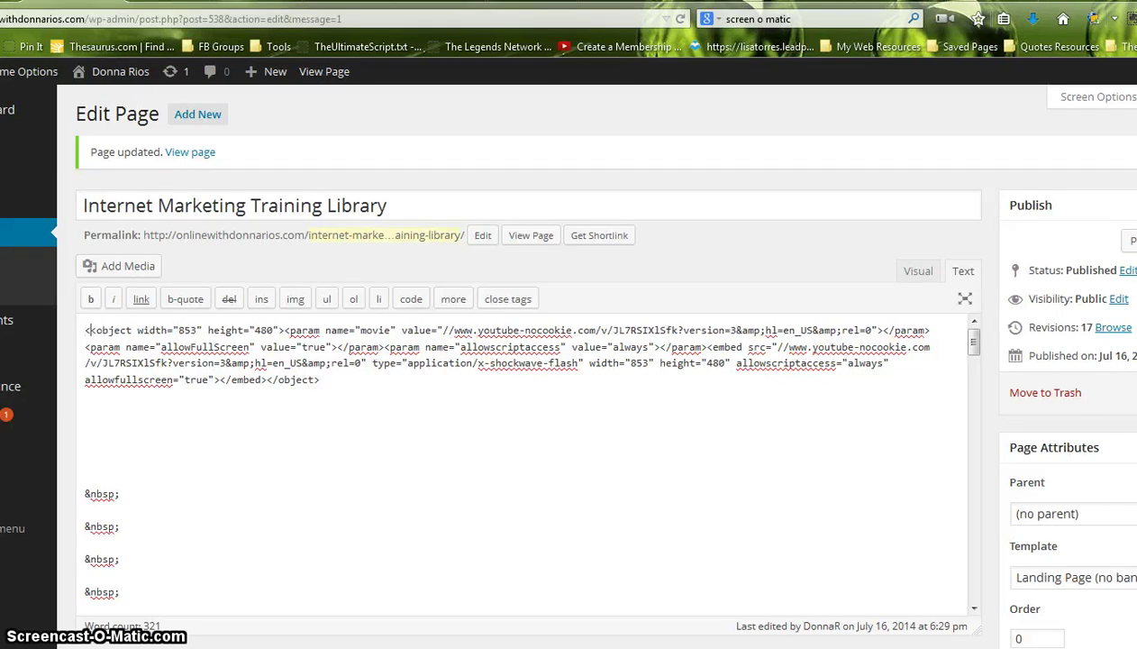
pyautogui.write('center')
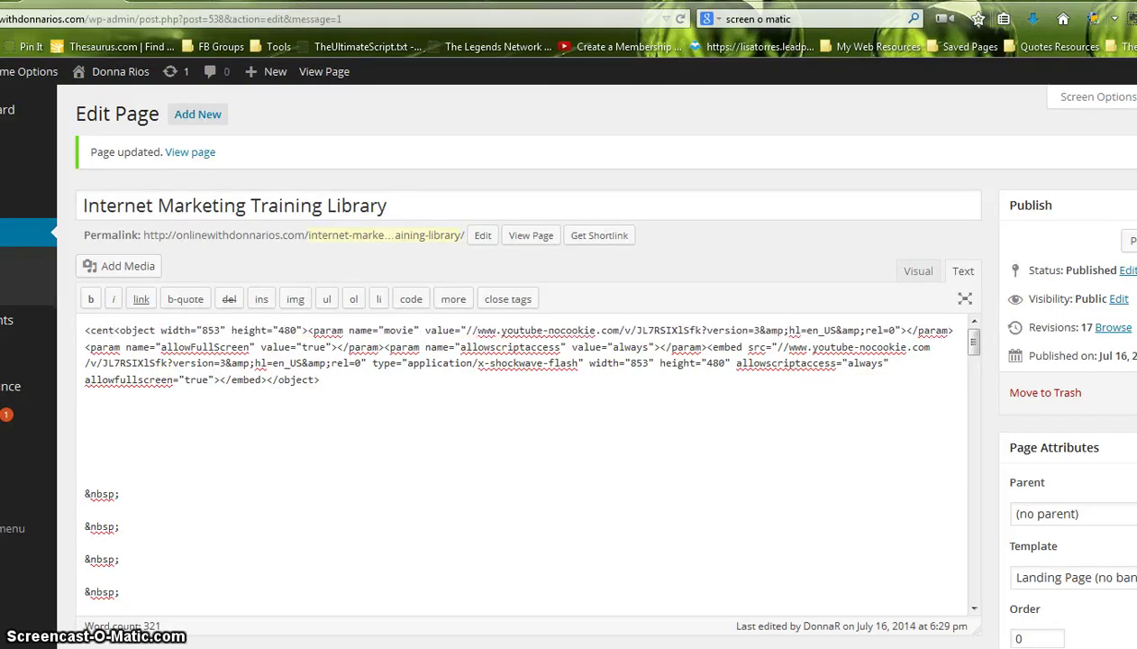
pyautogui.write('>')
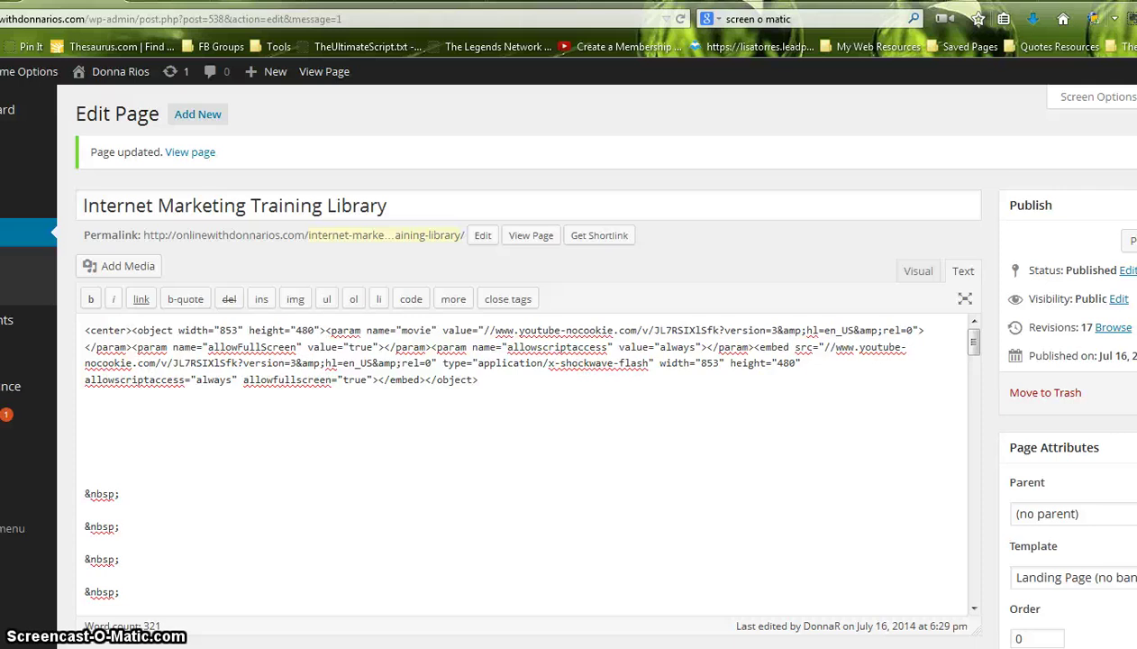
# - Add the closing </center> tag again after </object> at the end of the embed code and update the page
pyautogui.click(480, 380)
pyautogui.write('<')
pyautogui.write('/cenet')
pyautogui.press('BackSpace')
pyautogui.press('BackSpace')
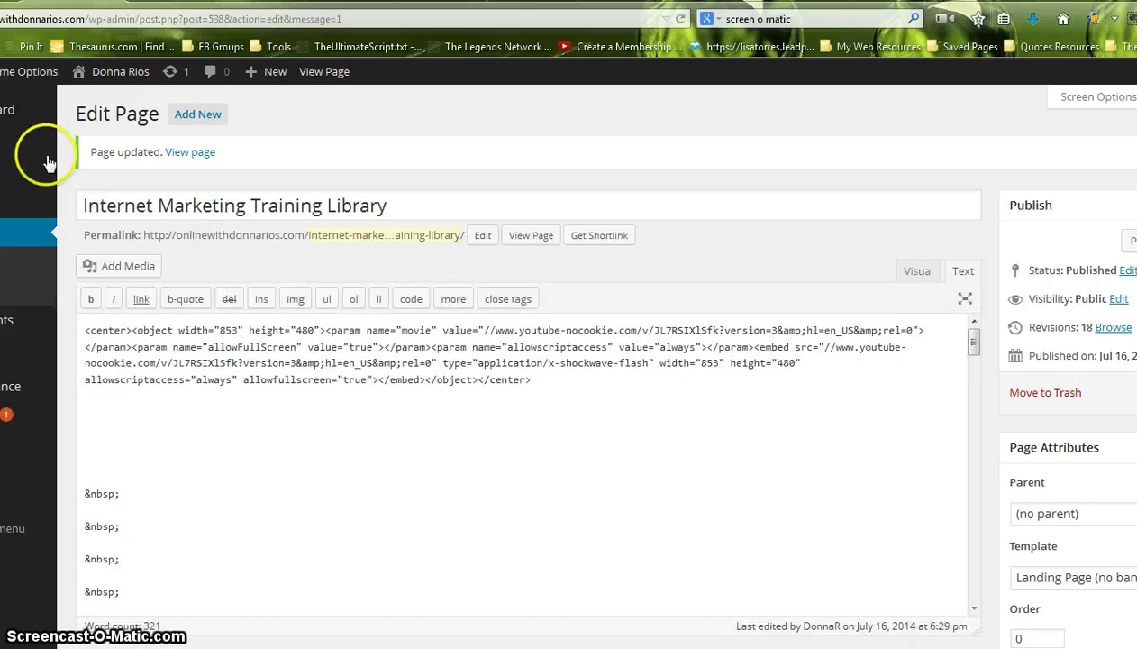
# - Switch to the live training library page and reload it to check the video's position
pyautogui.click(172, 2)
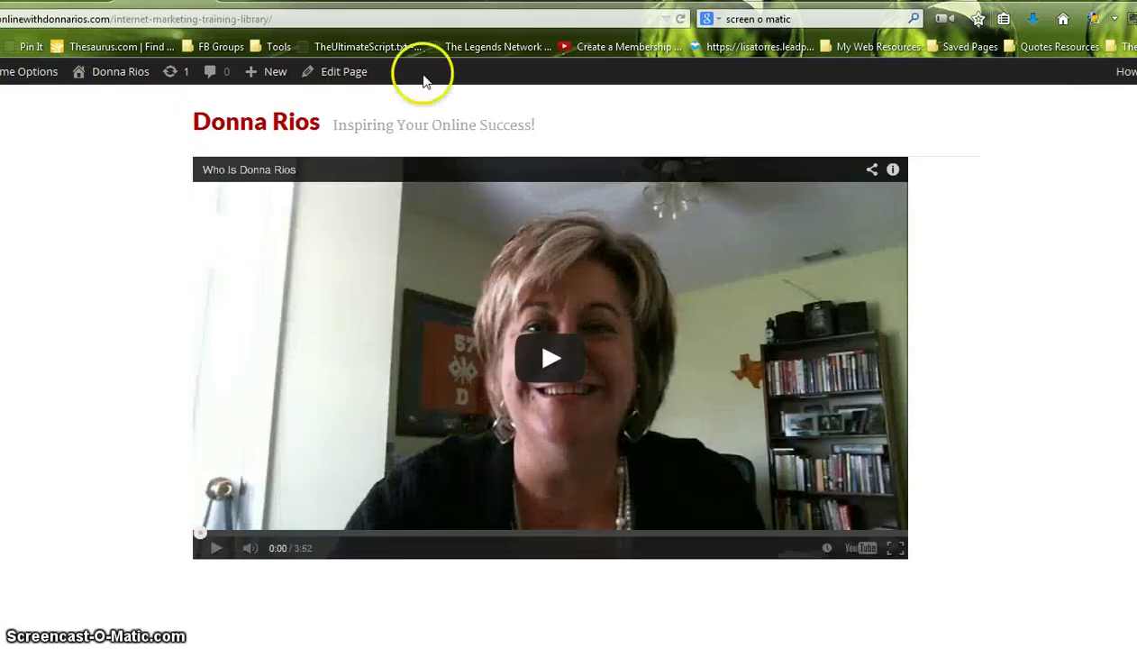
pyautogui.click(681, 19)
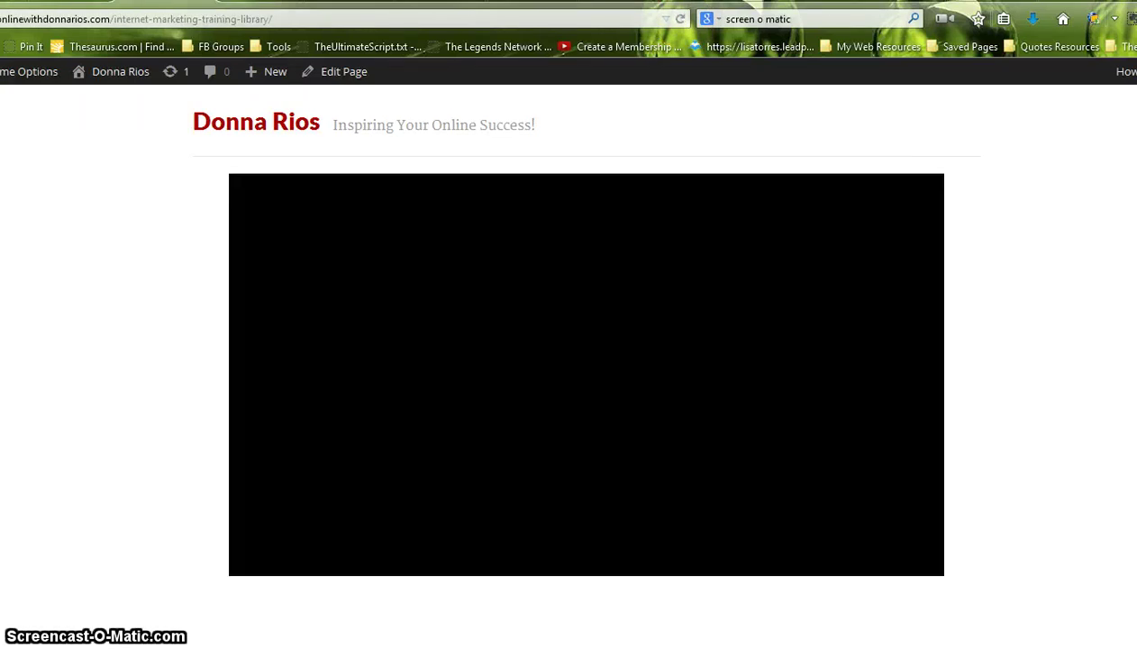